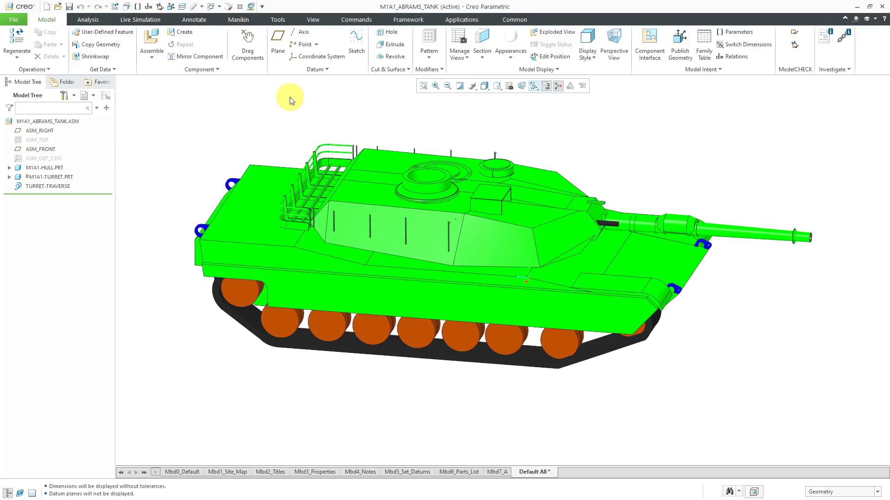
Activate BATTLEFIELD.ASM and drop the in-session m1a1_abrams_tank.asm near the plate's far corner
click(211, 7)
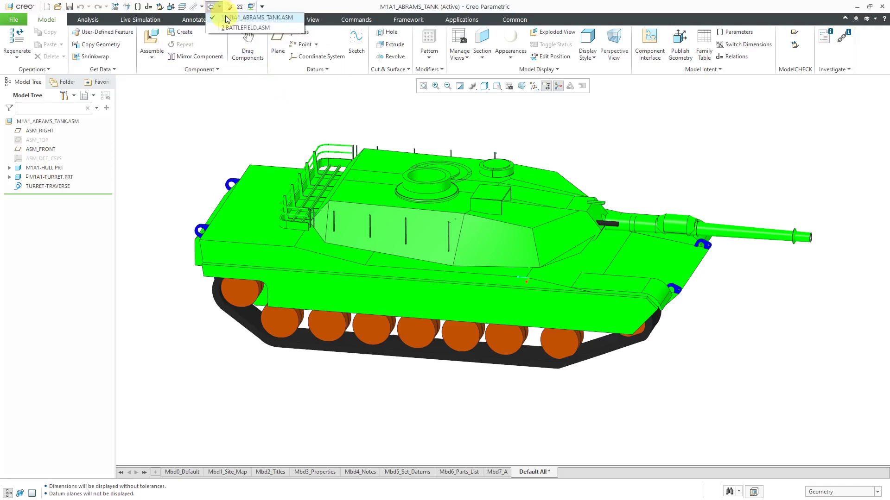
click(232, 29)
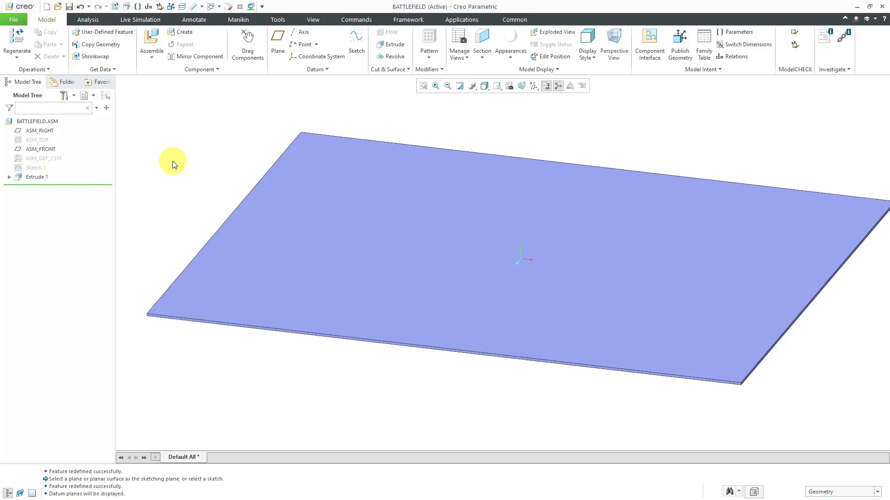
click(153, 43)
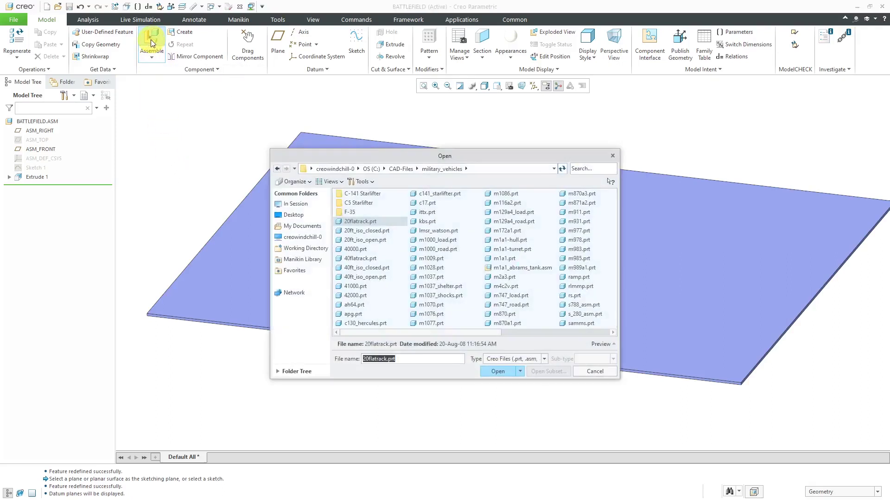
click(293, 206)
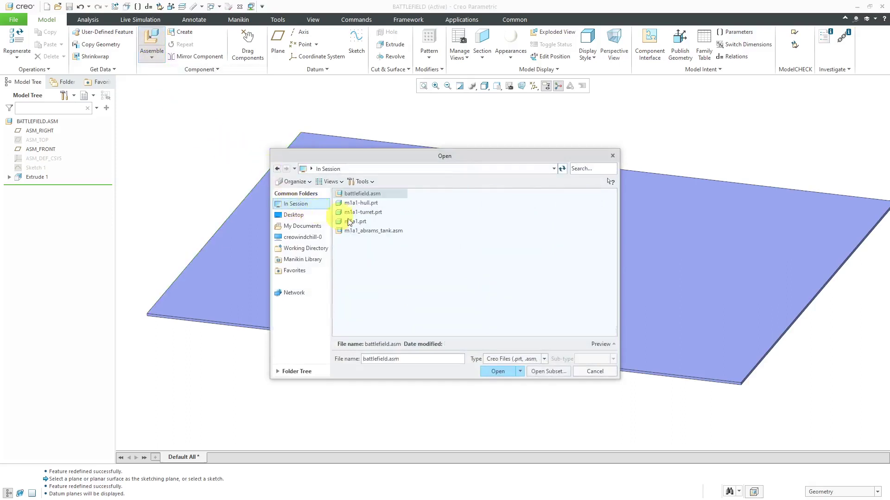
click(370, 231)
double_click(370, 231)
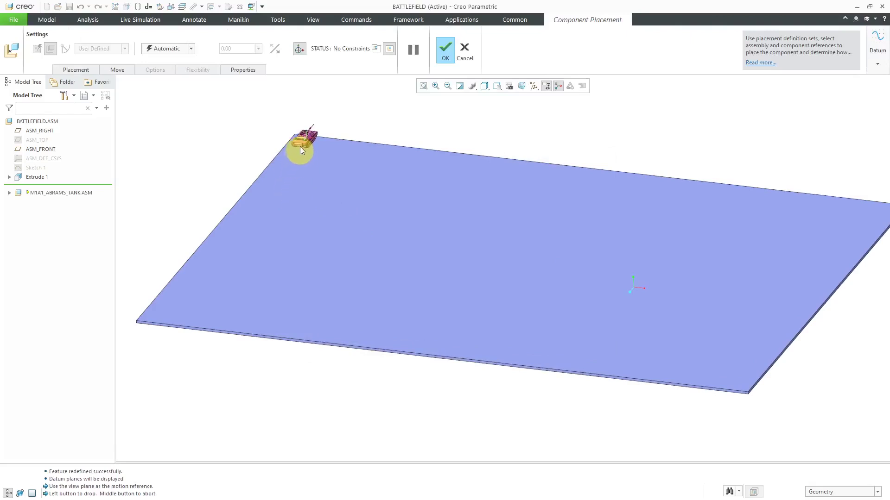
click(299, 142)
scroll(258, 145, up, 2)
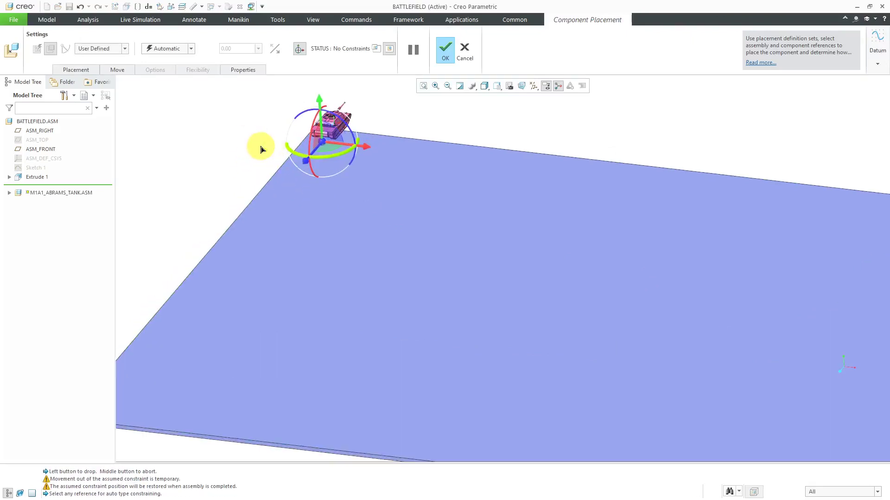
Set the tank's connection type to Planar and pick the plate's top surface
click(87, 68)
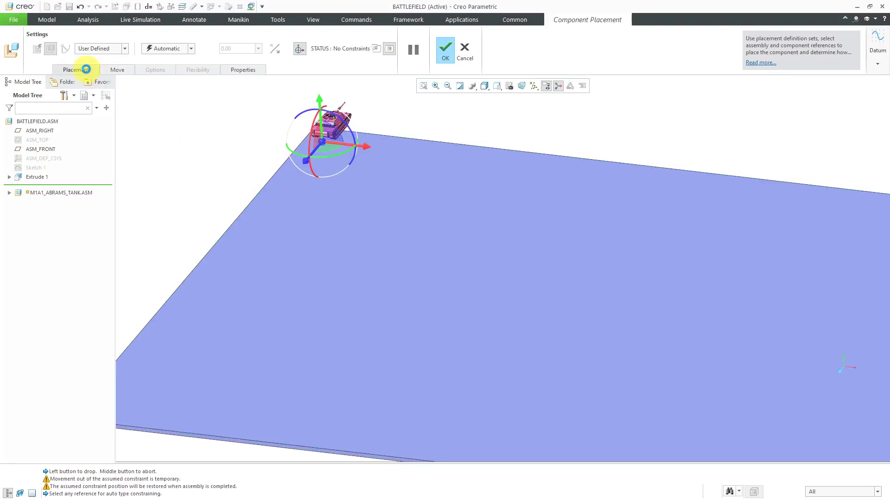
click(126, 49)
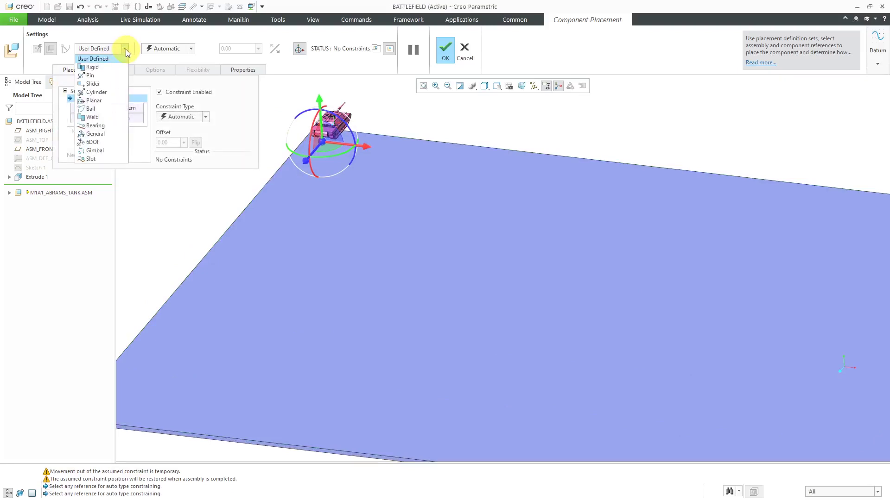
click(106, 101)
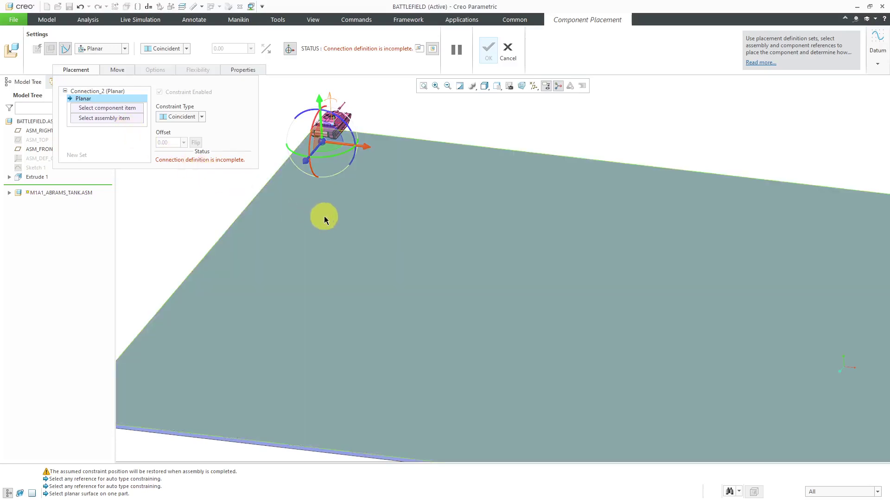
click(324, 216)
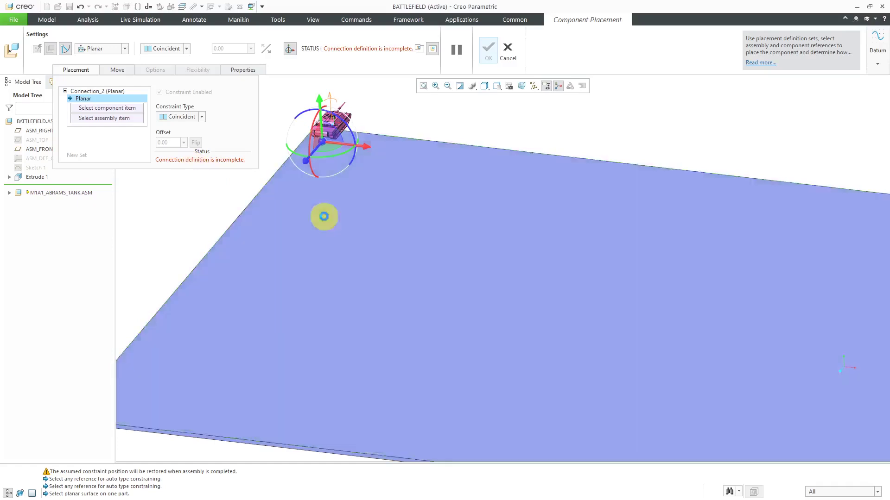
middle_drag(314, 248, 332, 175)
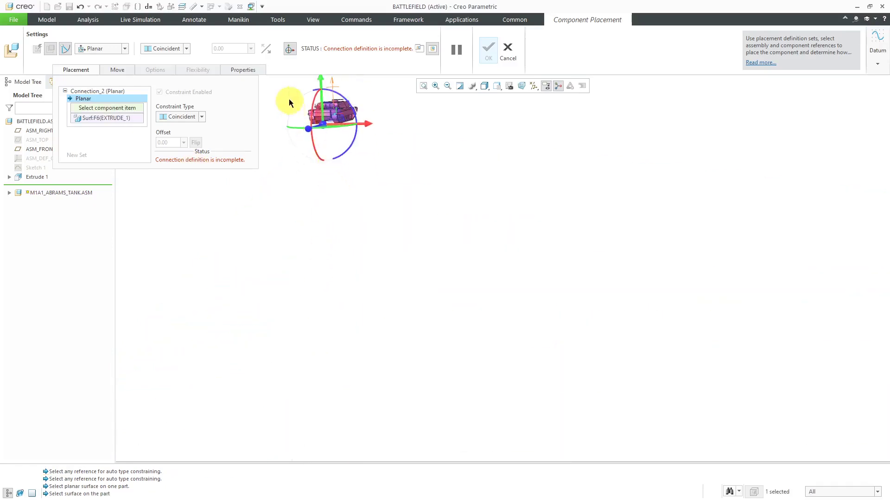
Pick the hull's underside in the separate tank window to complete the Planar joint
click(418, 50)
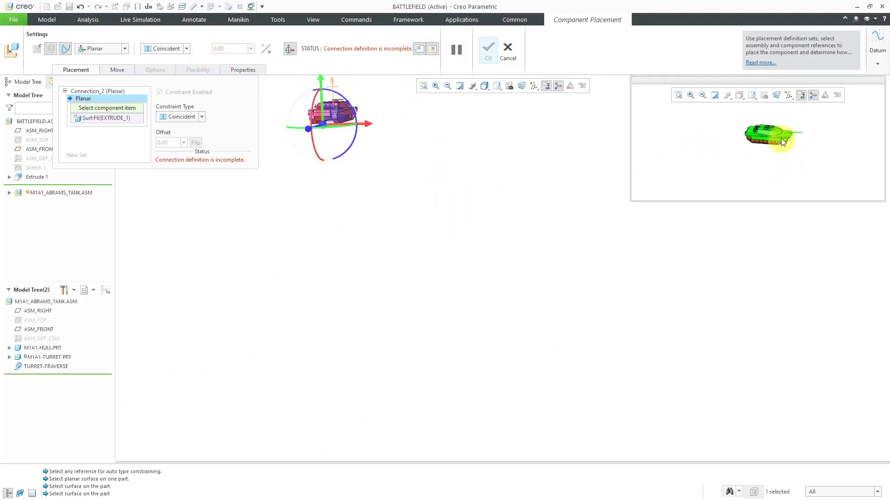
scroll(760, 135, up, 5)
middle_drag(738, 170, 736, 146)
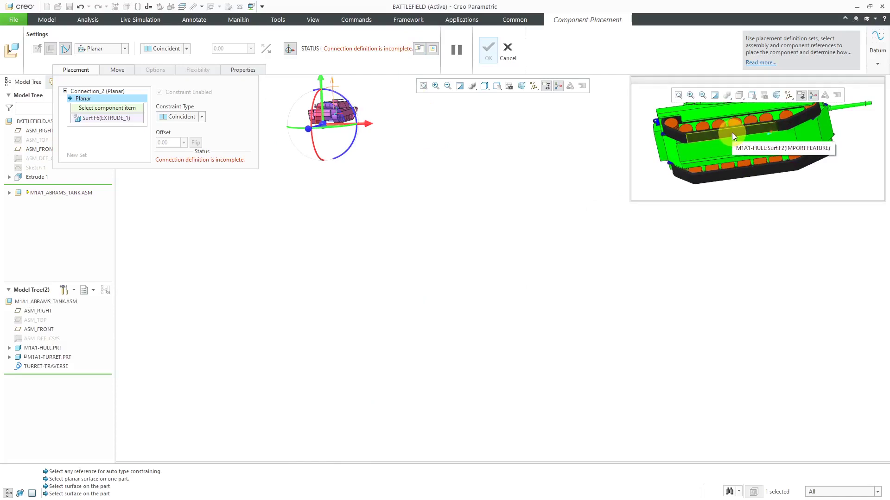
click(732, 133)
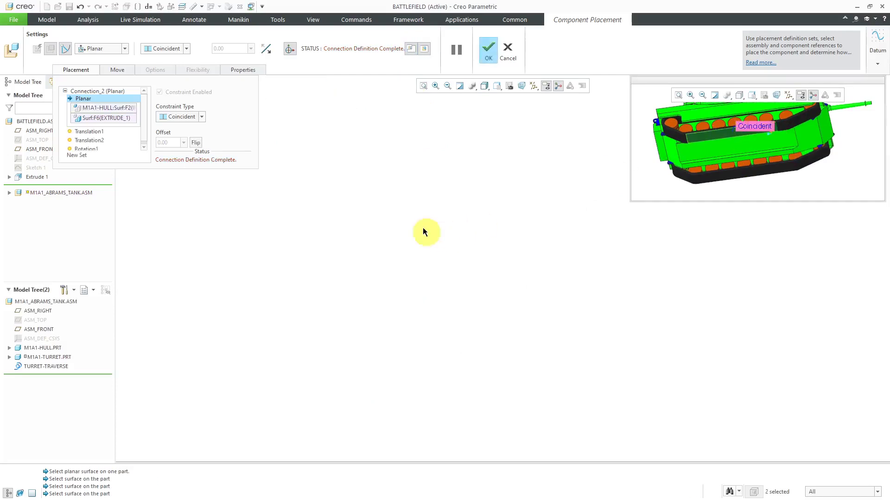
middle_drag(421, 190, 405, 281)
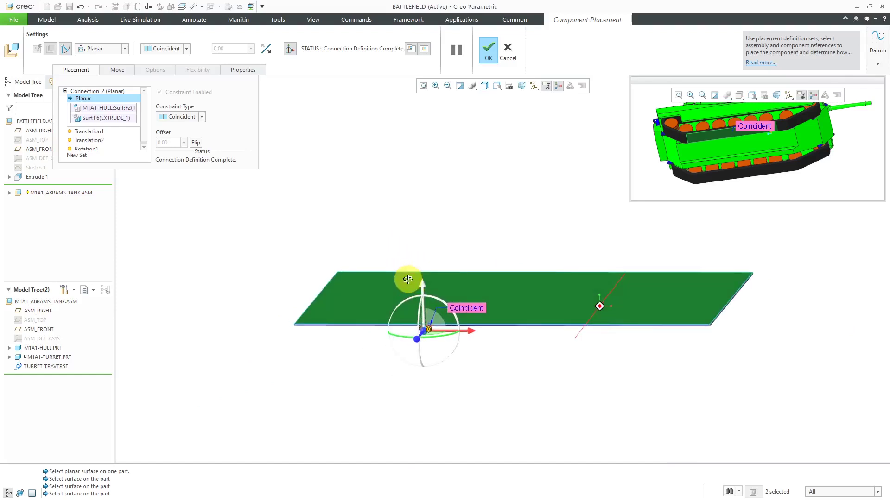
middle_drag(405, 353, 432, 357)
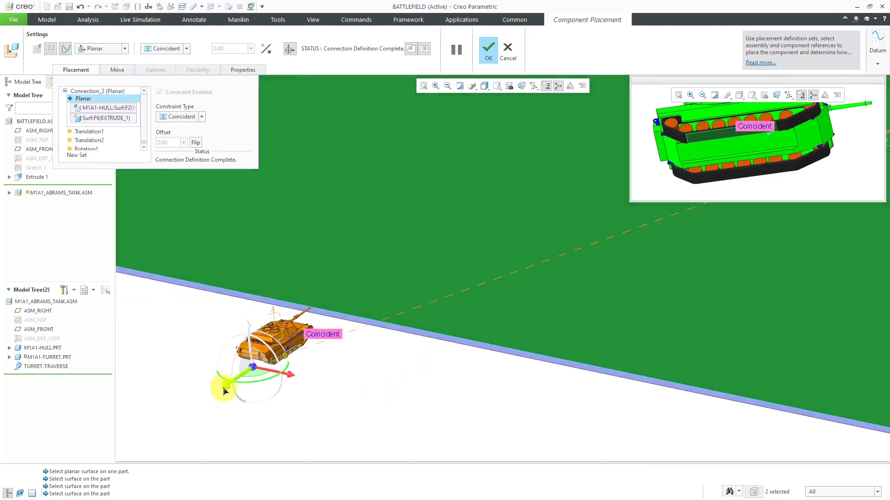
Slide the tank across the plate to a new spot using the dragger
drag(218, 387, 426, 158)
key(ctrl+d)
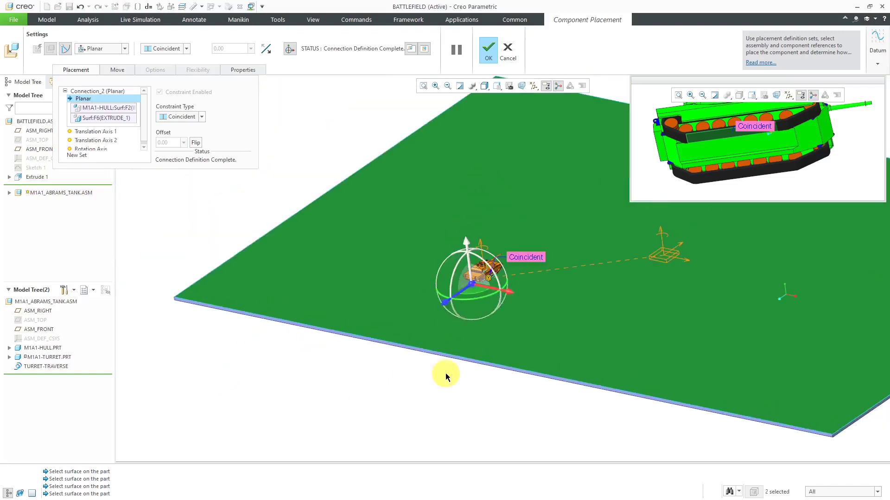
drag(502, 298, 413, 204)
scroll(411, 375, down, 3)
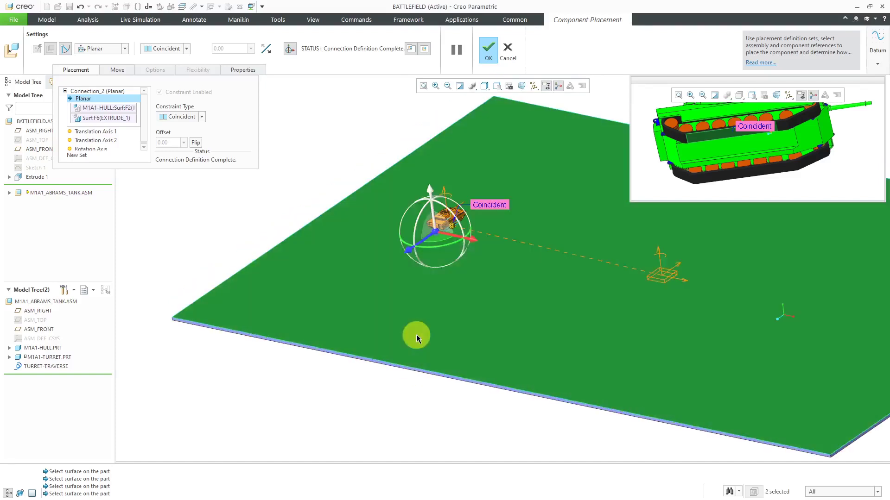
scroll(417, 332, up, 3)
Turn the tank about its vertical axis and close the separate tank window
drag(425, 250, 460, 251)
click(490, 52)
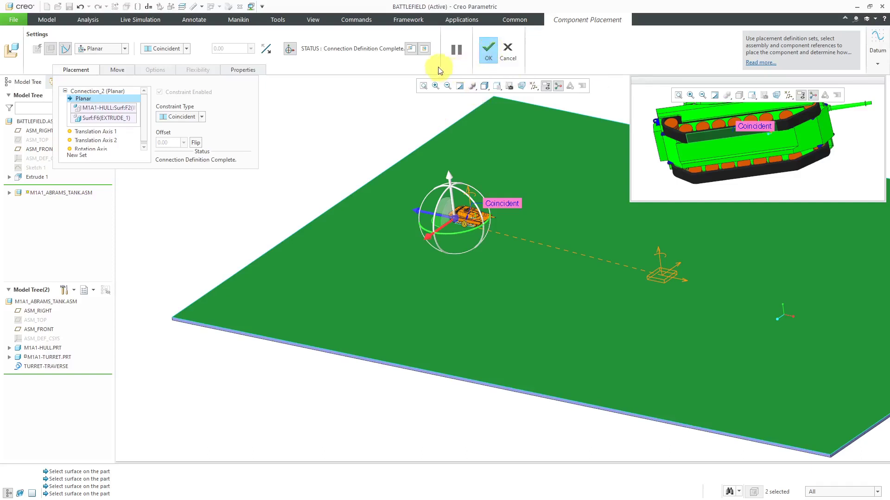
click(412, 50)
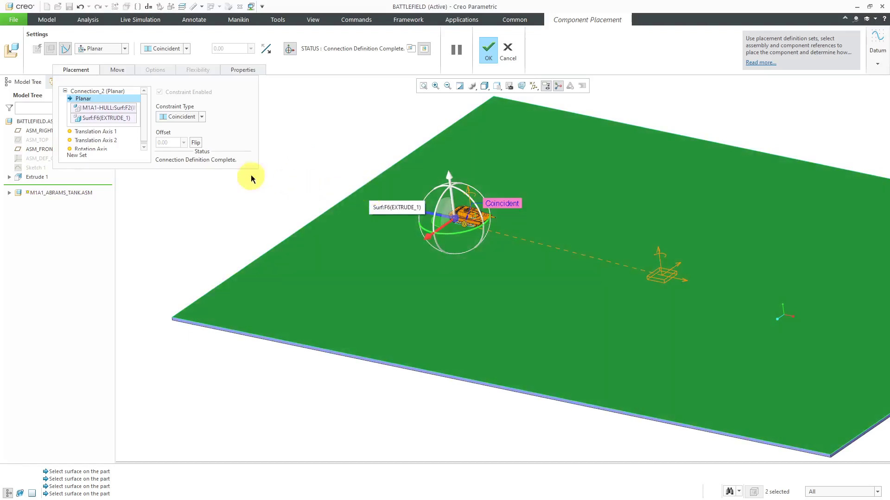
Reference Translation Axis 1 from ASM_RIGHT to the tank and set its position to -2400
click(109, 132)
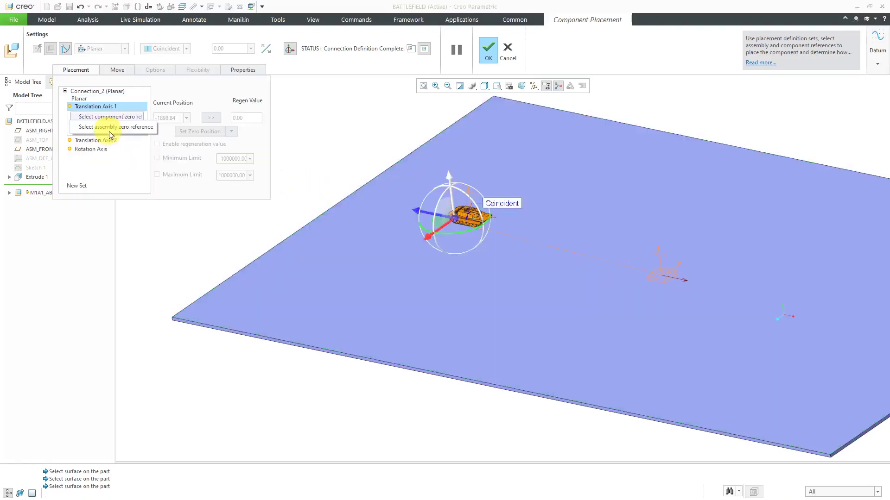
click(534, 87)
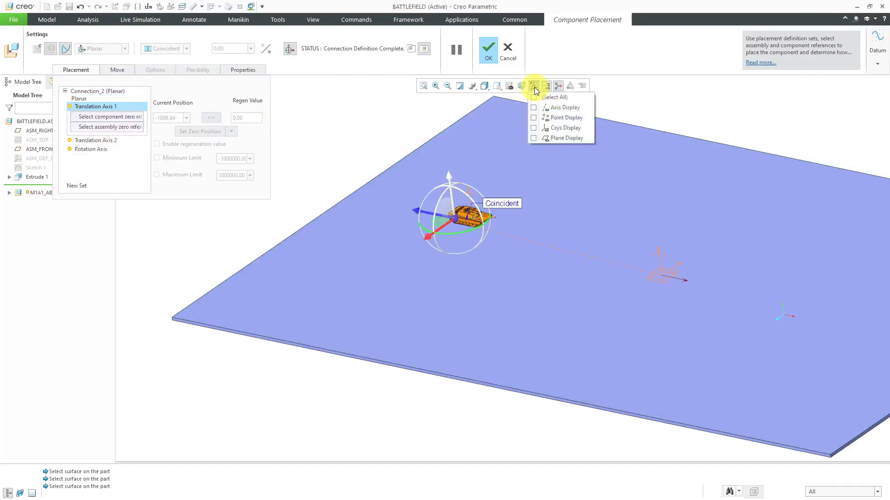
click(557, 138)
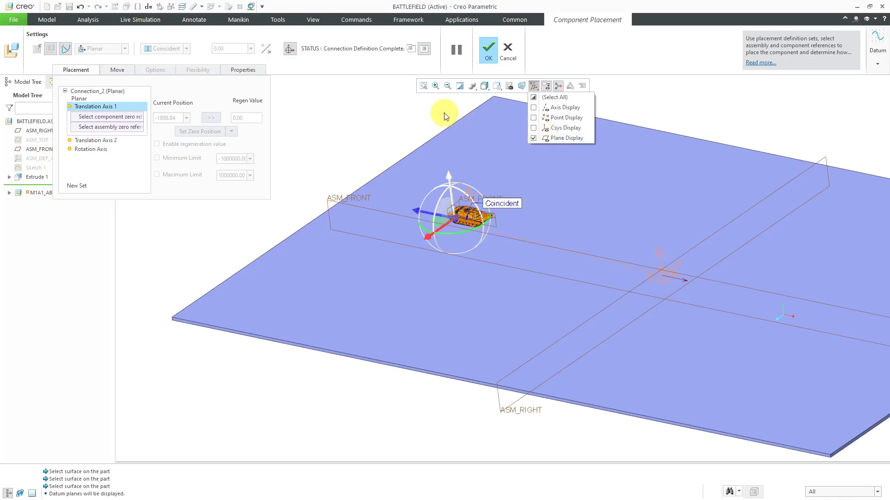
click(788, 181)
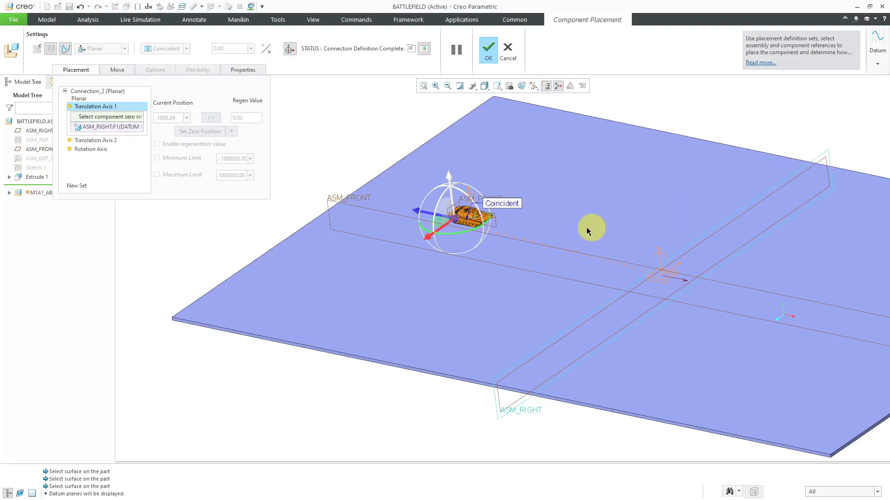
scroll(477, 219, down, 5)
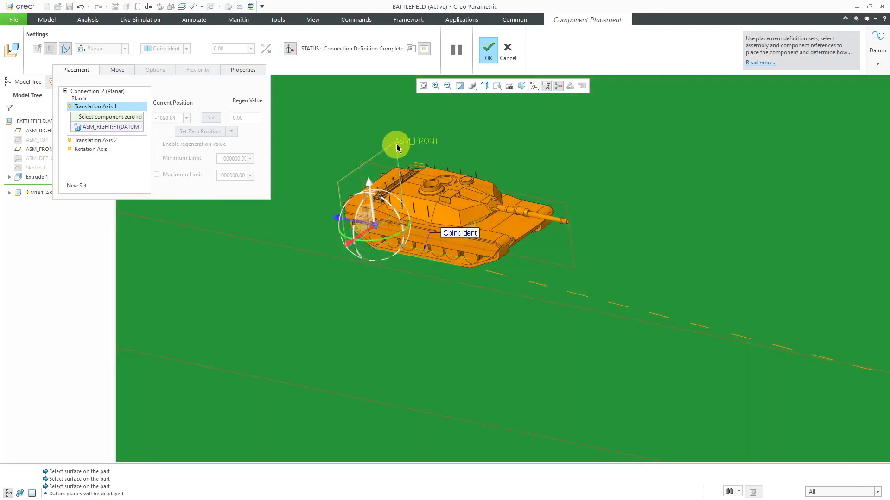
click(396, 147)
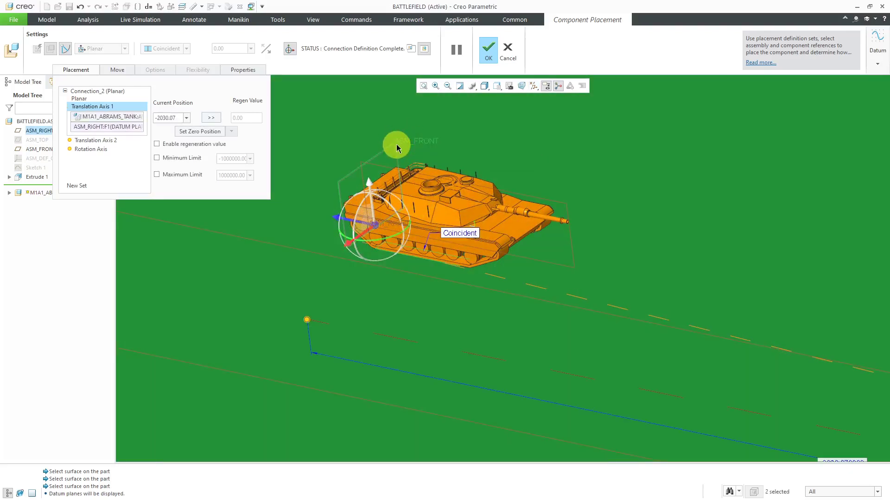
scroll(445, 195, up, 5)
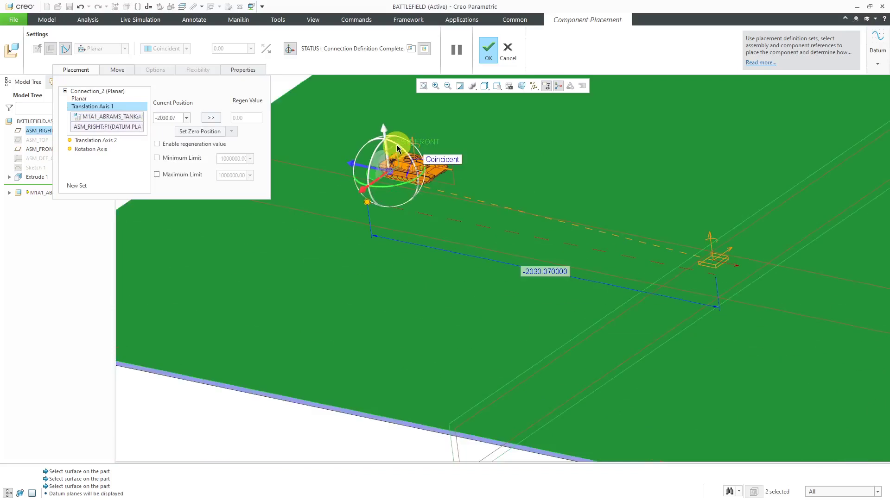
double_click(540, 271)
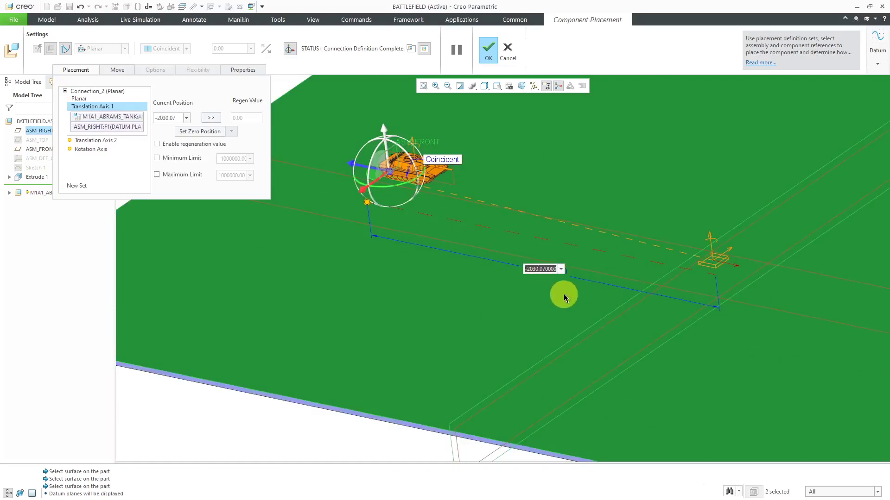
text(-2400)
key(Return)
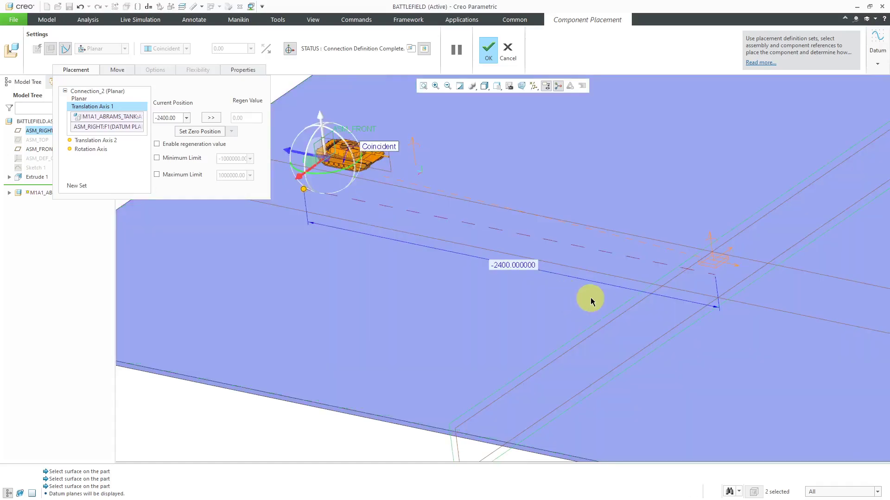
scroll(603, 307, down, 4)
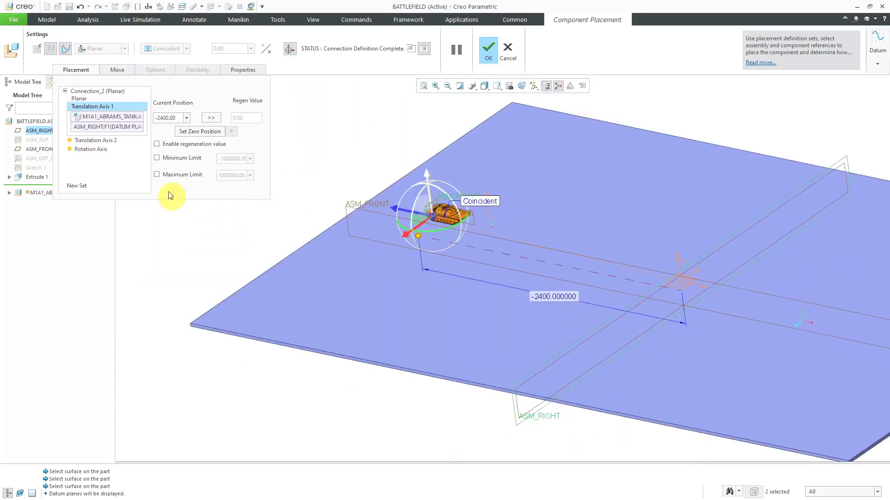
Reference Translation Axis 2 between ASM_FRONT and the tank, with position 0
click(110, 141)
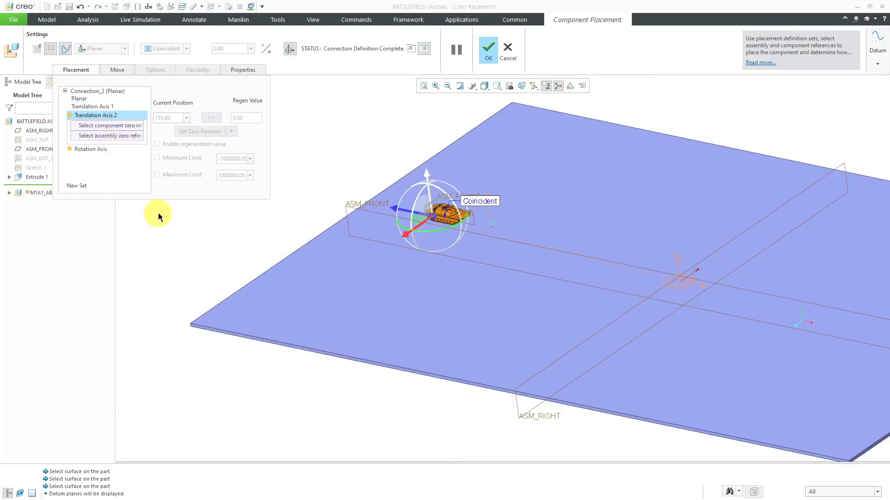
click(356, 209)
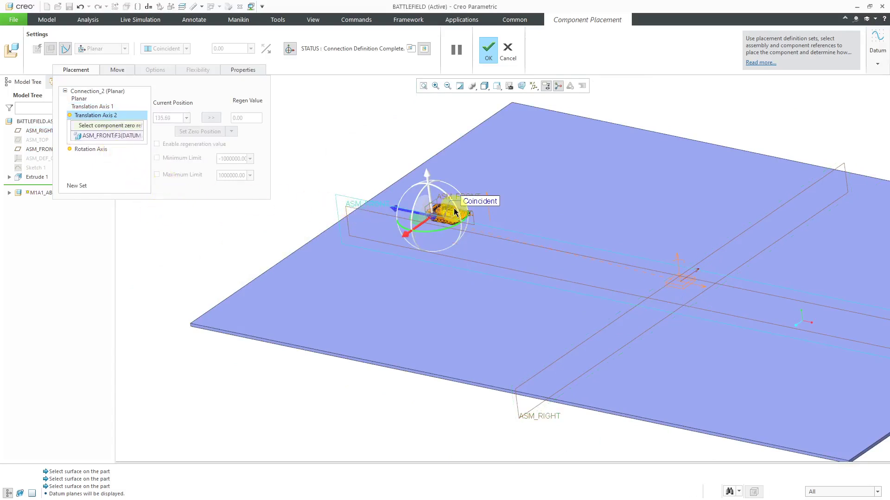
scroll(455, 211, up, 3)
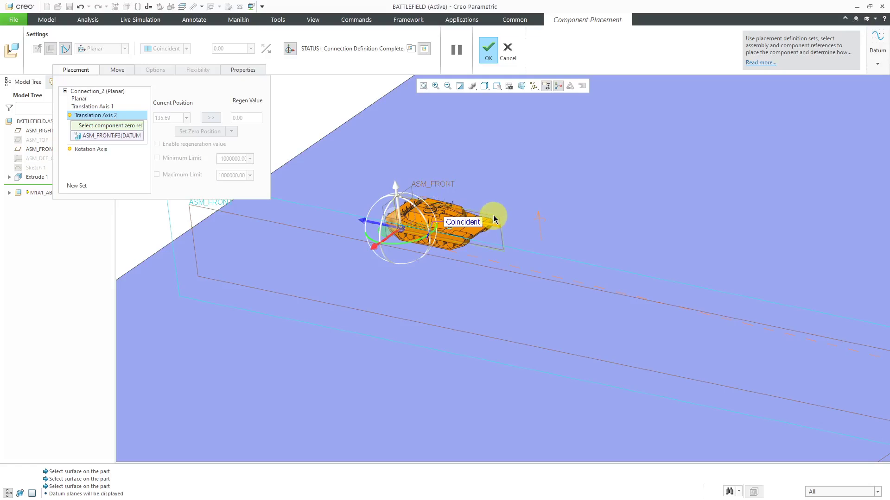
click(493, 215)
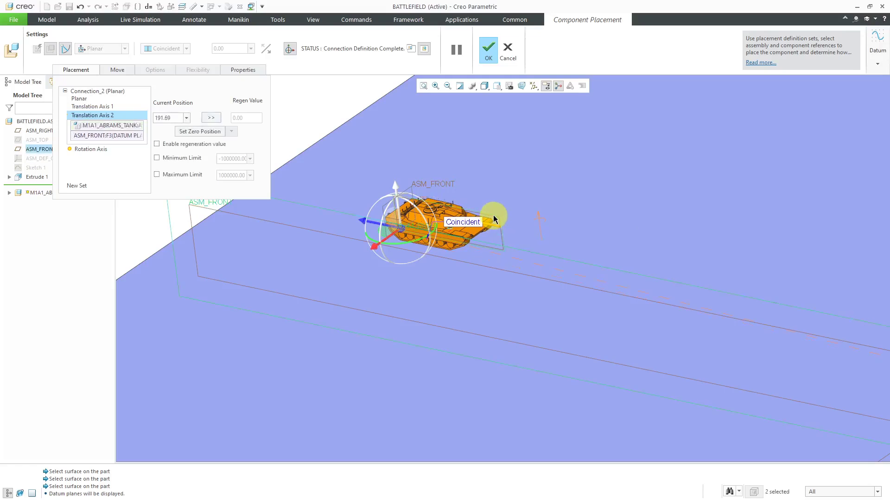
double_click(160, 116)
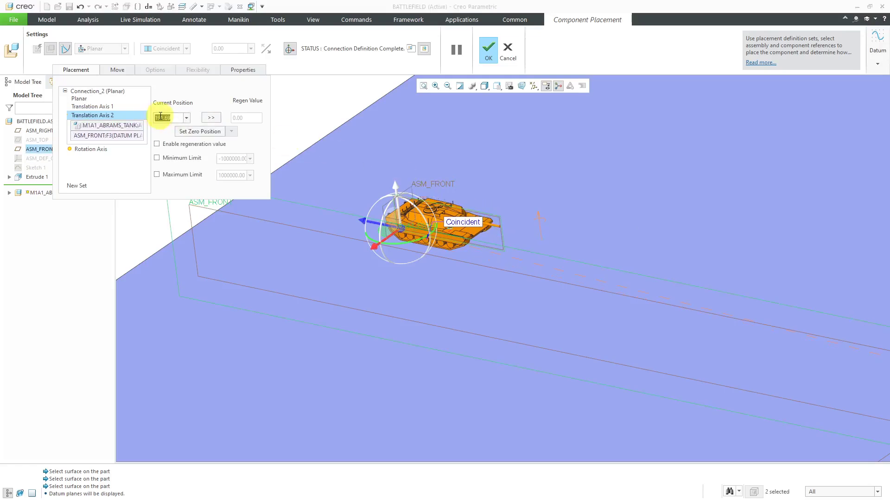
text(0)
key(Return)
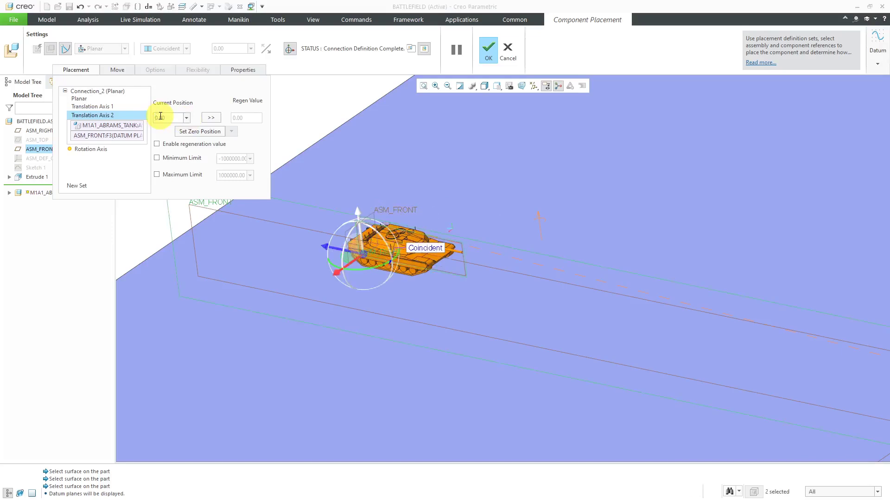
middle_drag(540, 204, 507, 216)
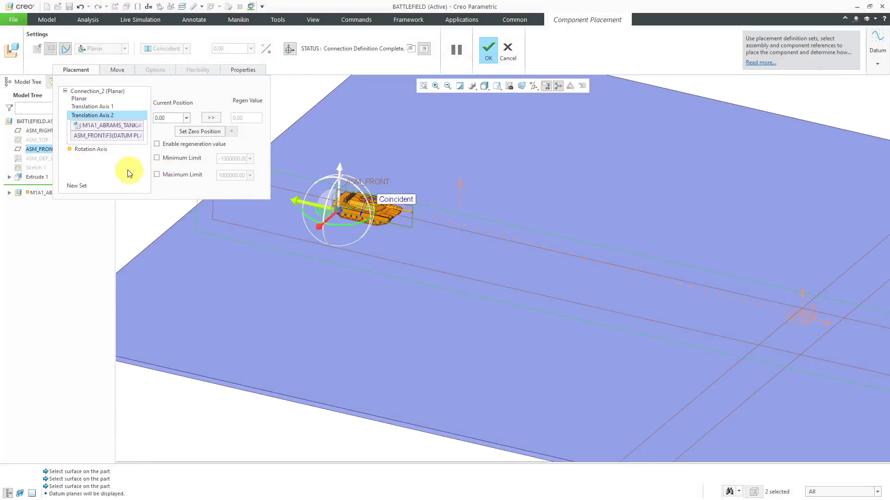
Reference the Rotation Axis between ASM_FRONT and the tank's gun barrel, with rotation 0
click(93, 149)
middle_drag(486, 298, 501, 301)
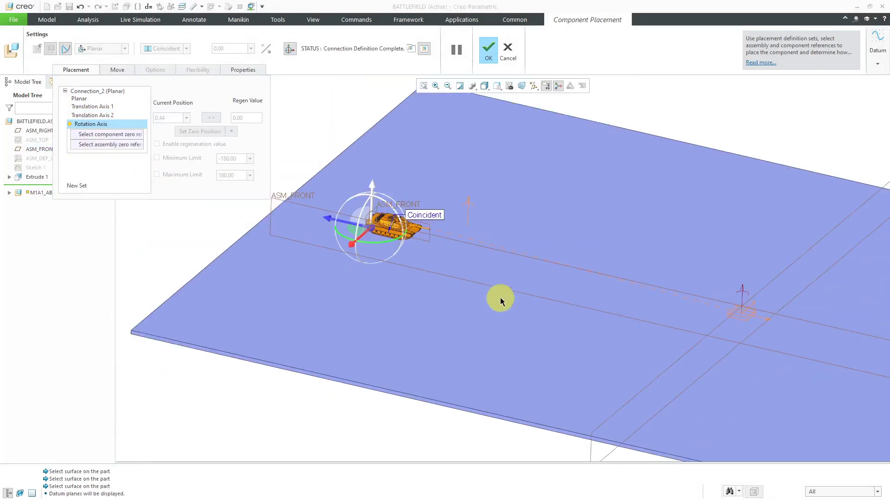
click(281, 204)
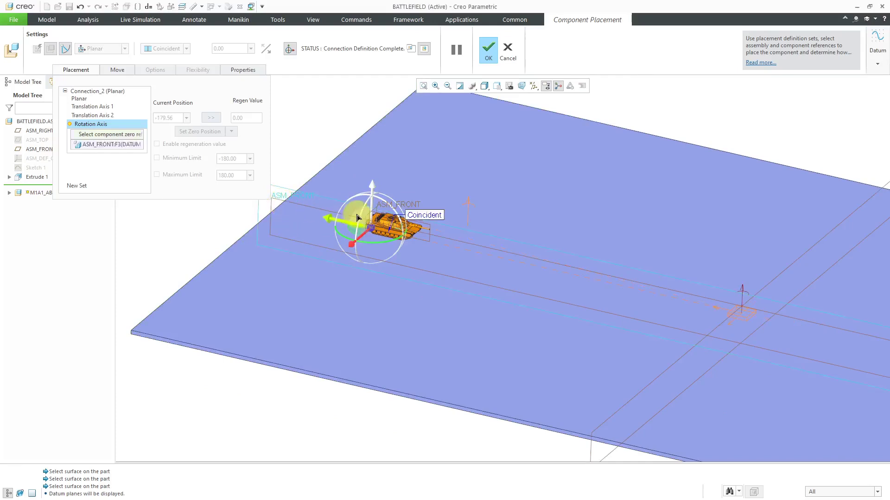
scroll(357, 218, down, 5)
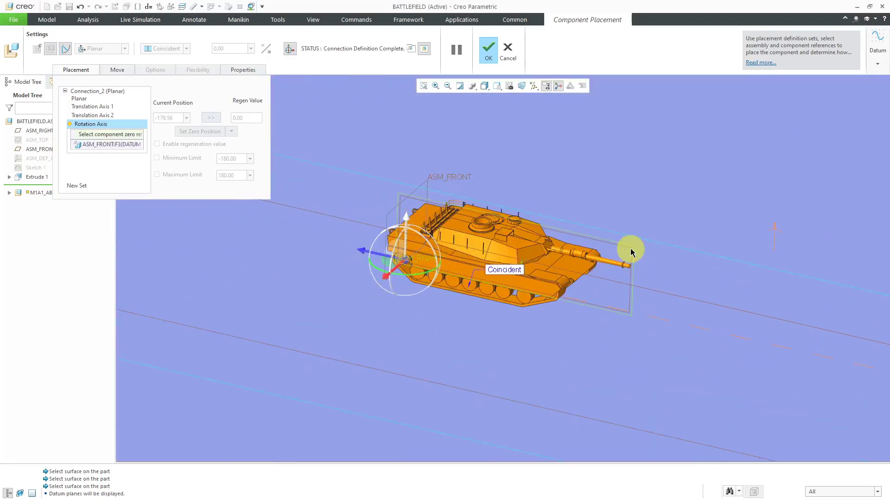
click(630, 249)
scroll(624, 250, up, 3)
middle_drag(624, 248, 305, 257)
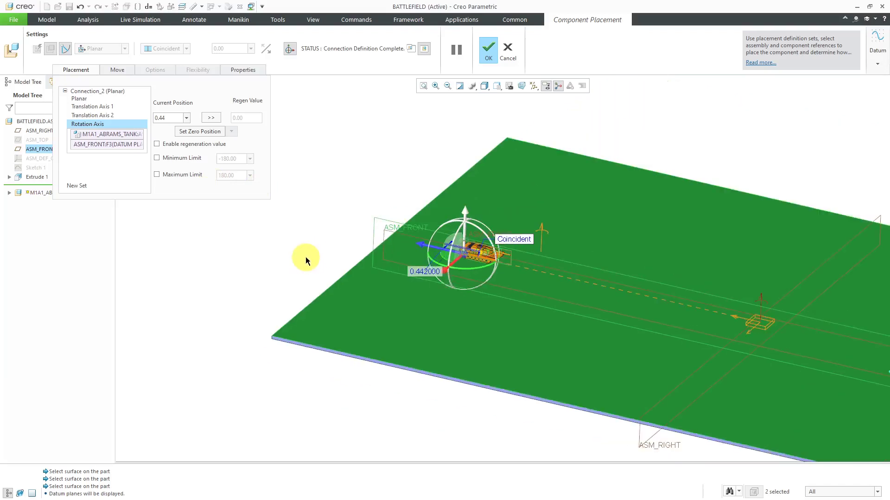
double_click(177, 118)
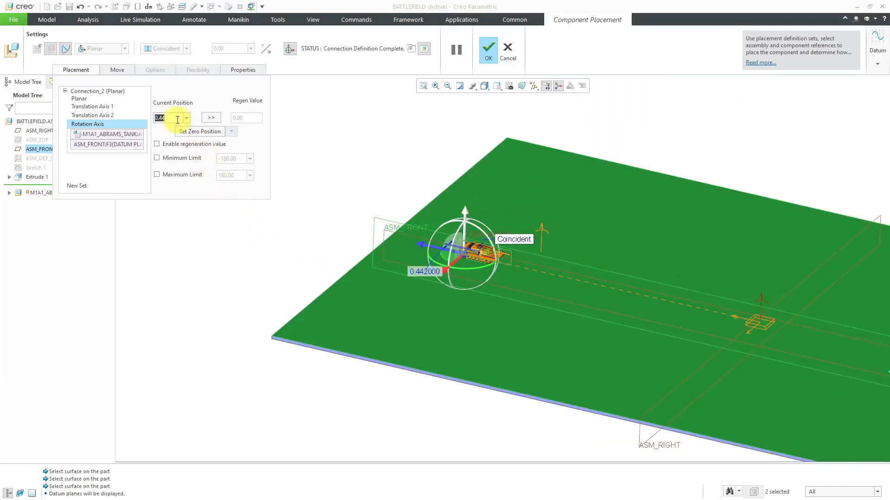
text(0)
key(Return)
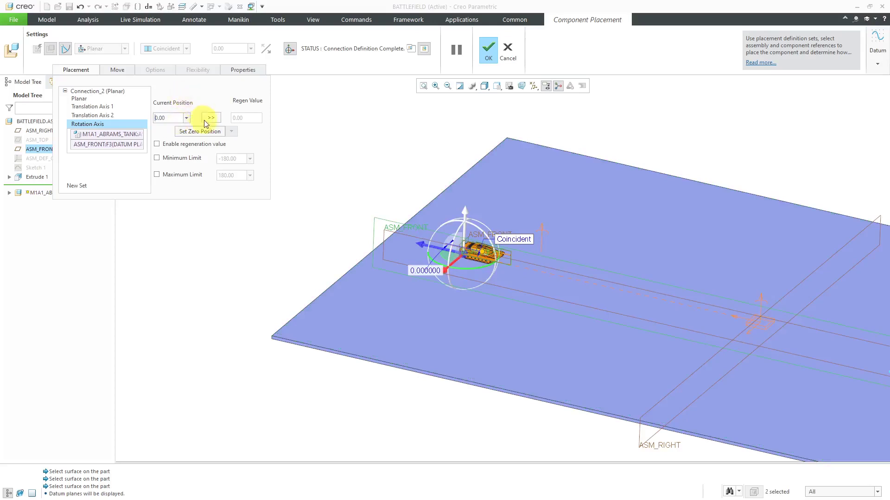
Enable regeneration values for the Rotation Axis and Translation Axis 2
click(157, 144)
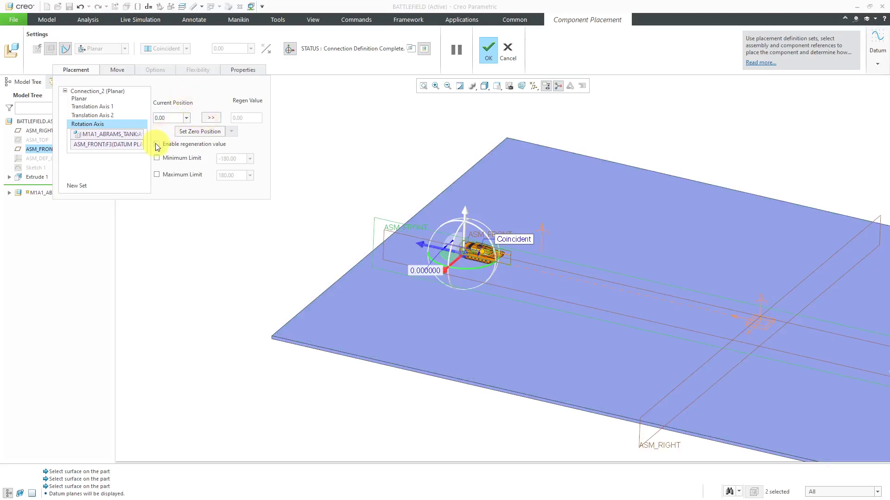
click(107, 116)
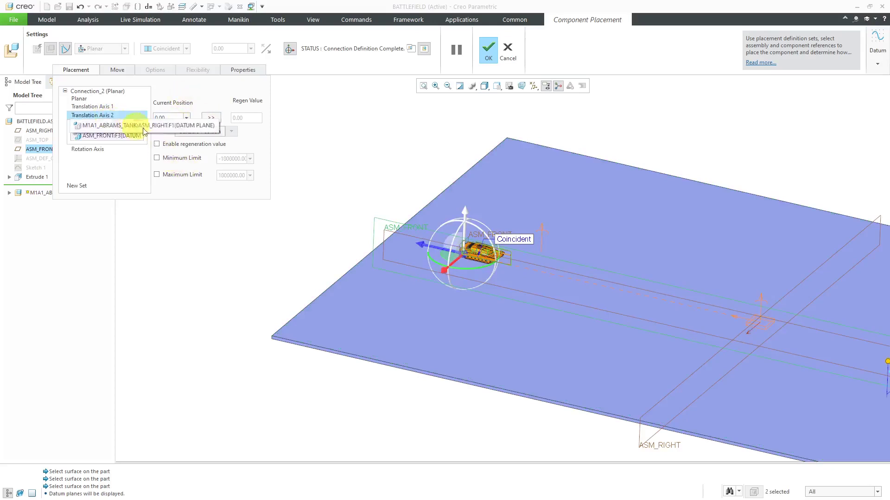
click(158, 144)
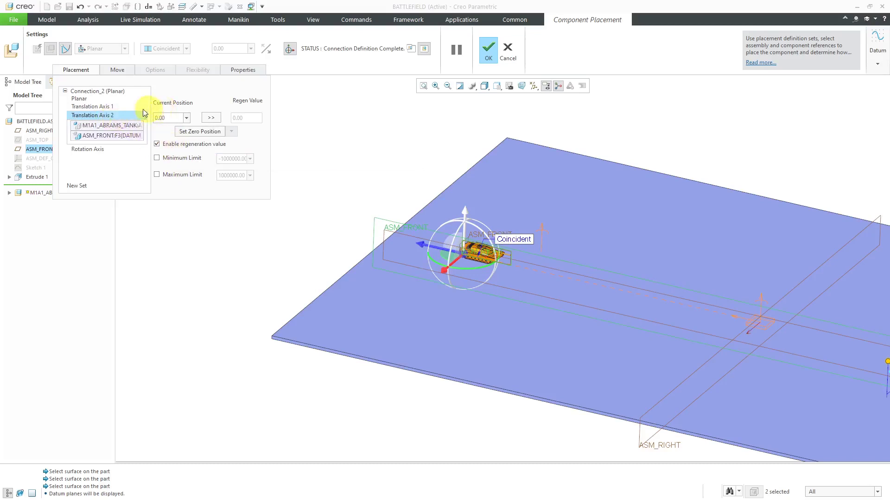
Enable Translation Axis 1's regeneration value and set its position to 2400
click(104, 106)
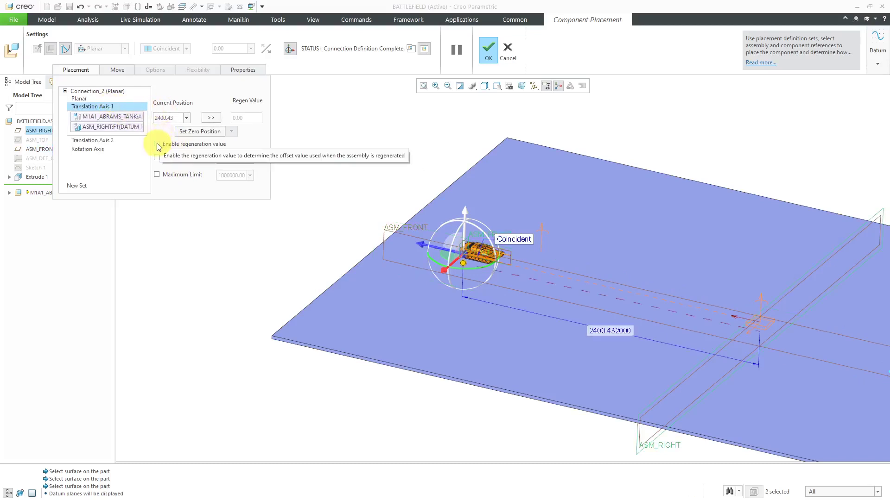
click(157, 144)
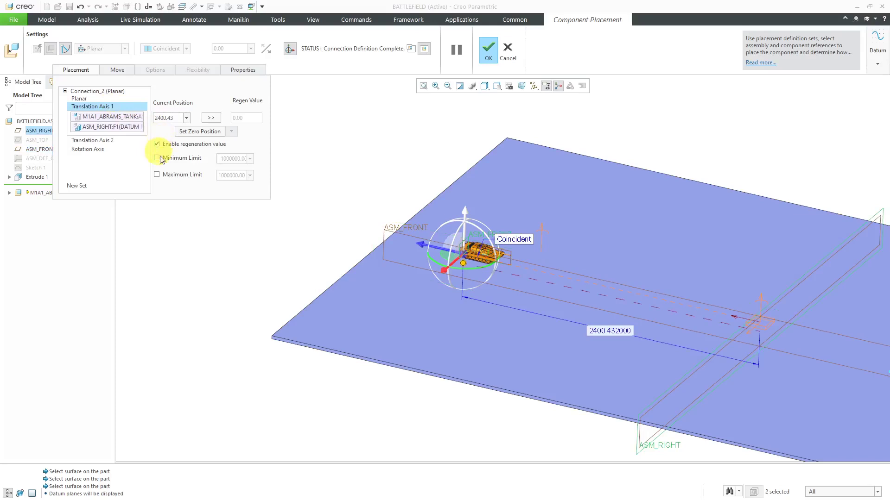
double_click(173, 118)
text(2400)
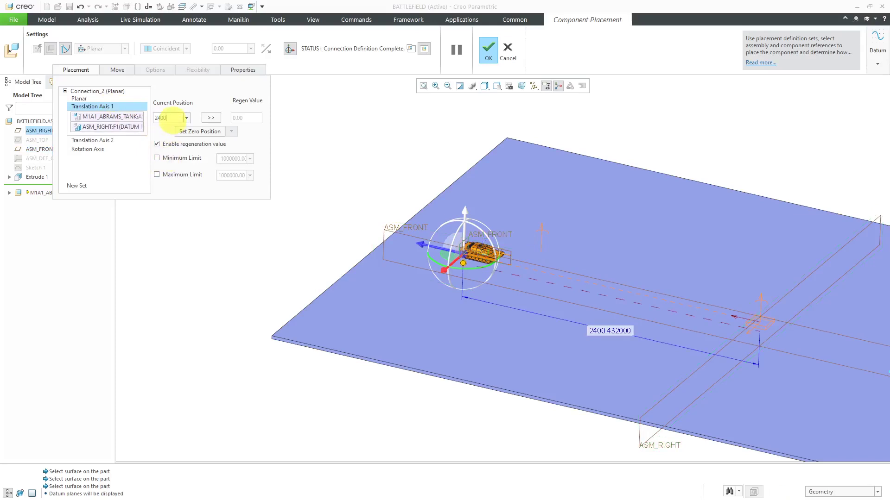
key(Return)
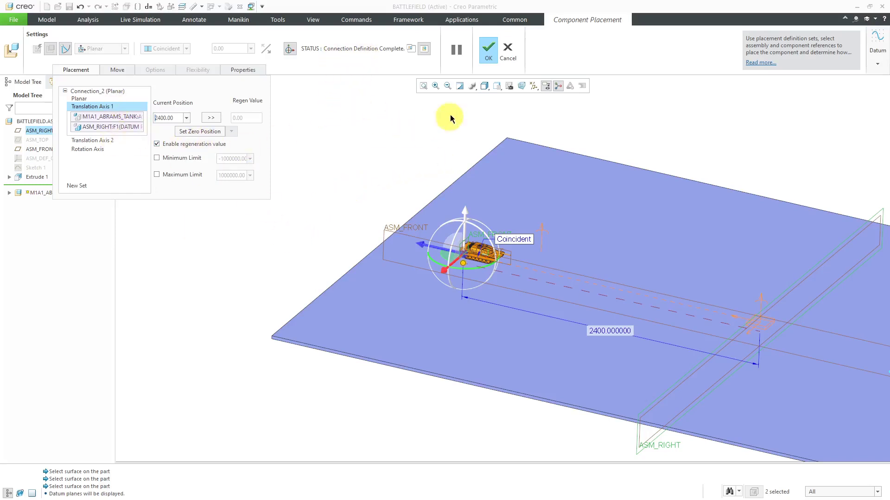
Accept the tank placement with OK and turn off datum plane display
click(488, 53)
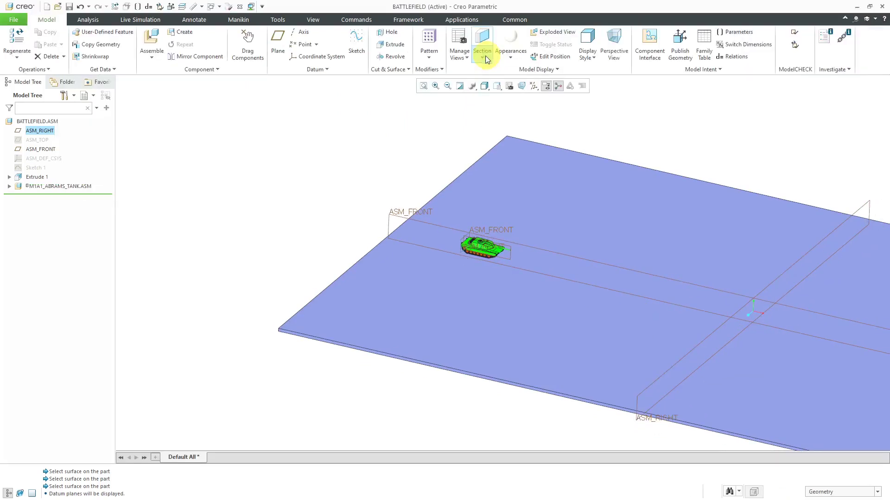
click(537, 86)
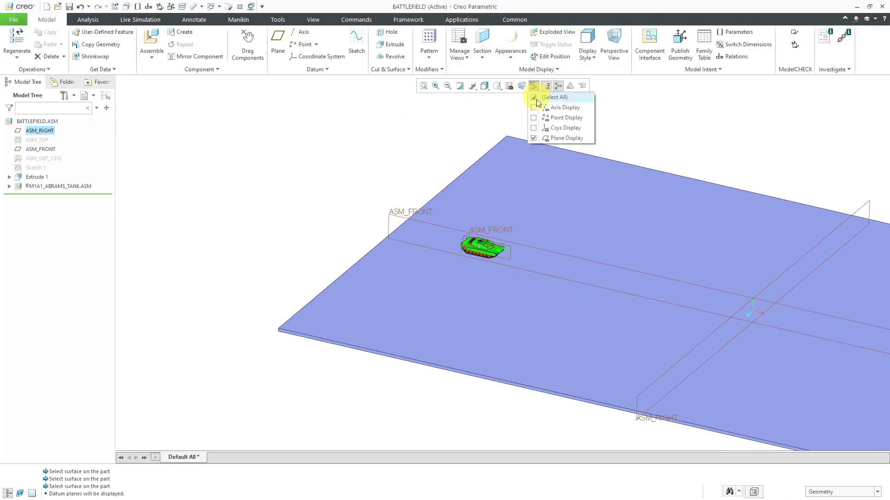
click(549, 138)
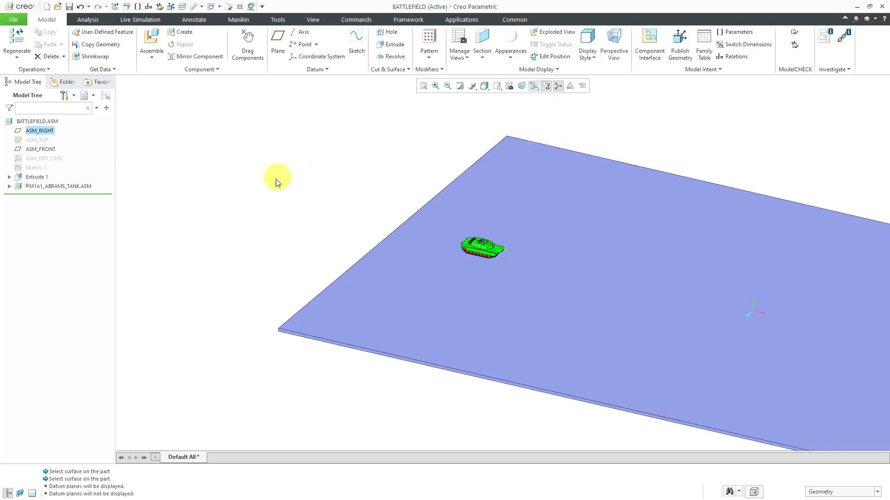
scroll(276, 181, down, 3)
scroll(398, 179, up, 5)
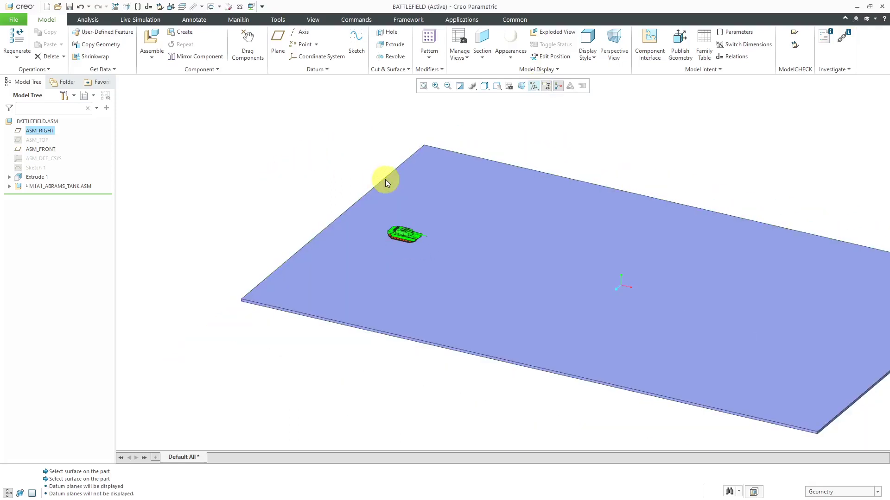
mouse_move(373, 180)
middle_down()
mouse_move(391, 173)
mouse_move(385, 189)
mouse_move(294, 190)
middle_up()
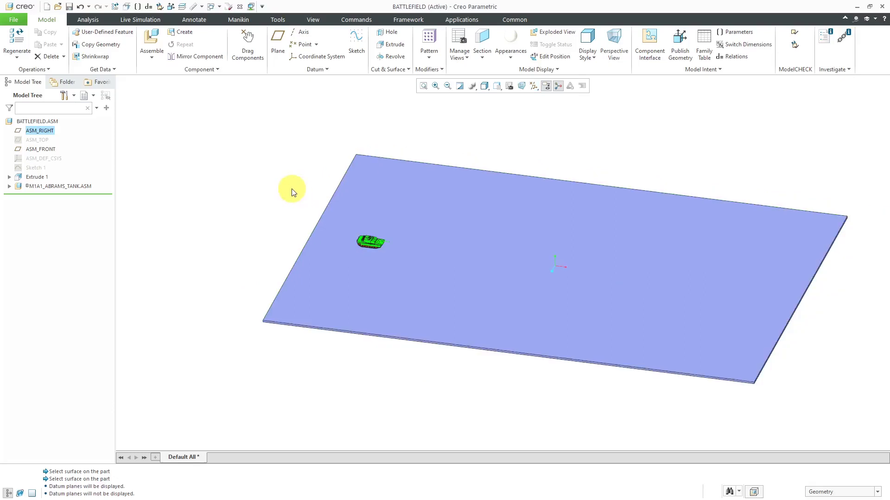
Enter Mechanism from Applications, expand MOTORS, and start a new servo motor
click(466, 21)
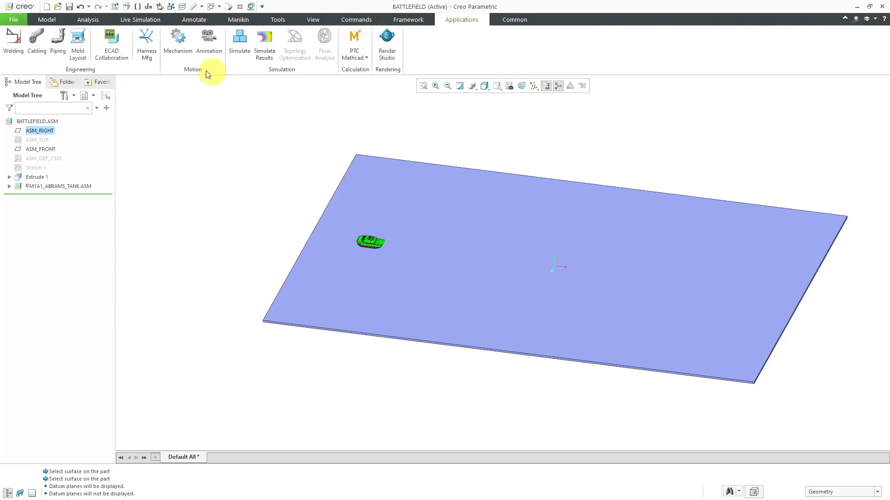
click(179, 46)
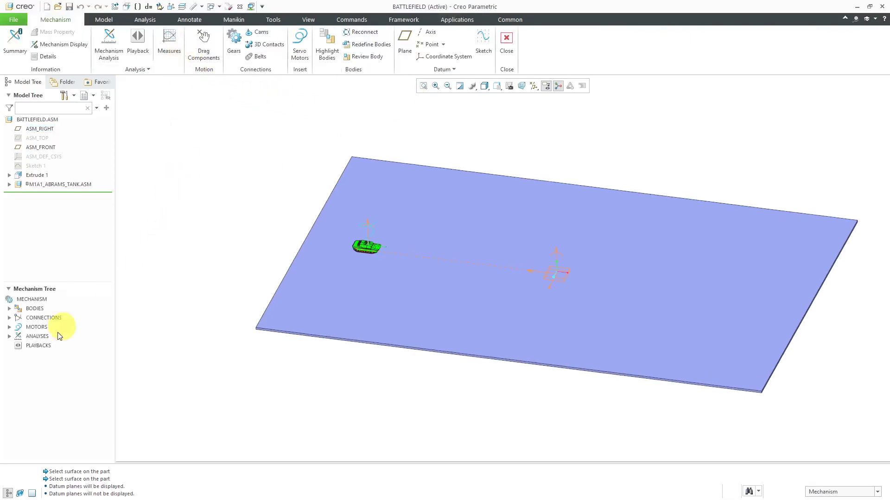
click(9, 327)
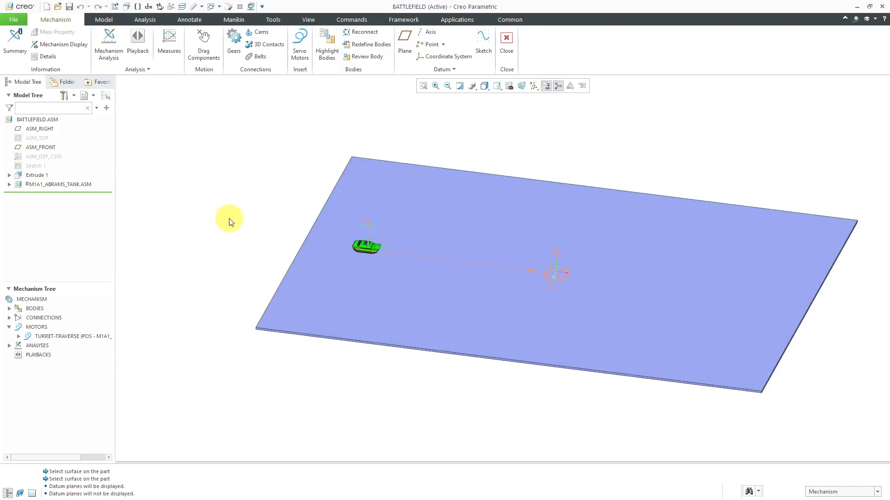
click(33, 328)
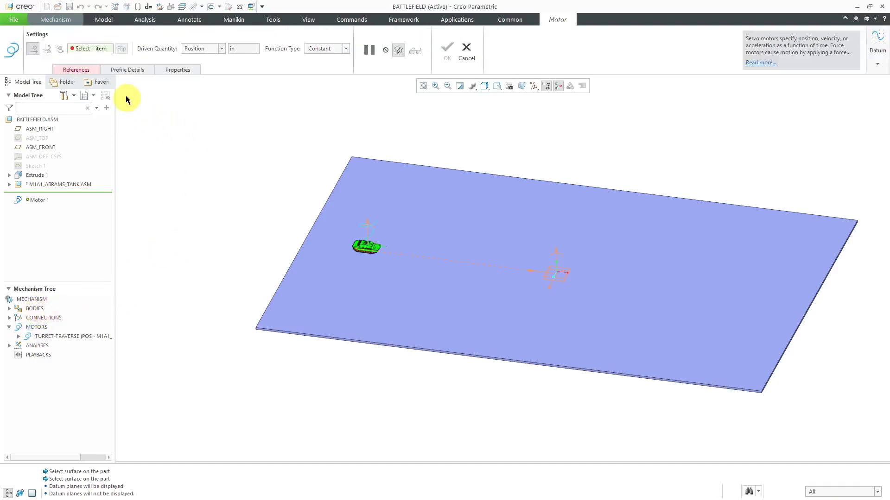
Create Motor_1 driving Connection_2.first_trans_axis at a constant velocity of -200 in/sec
click(93, 71)
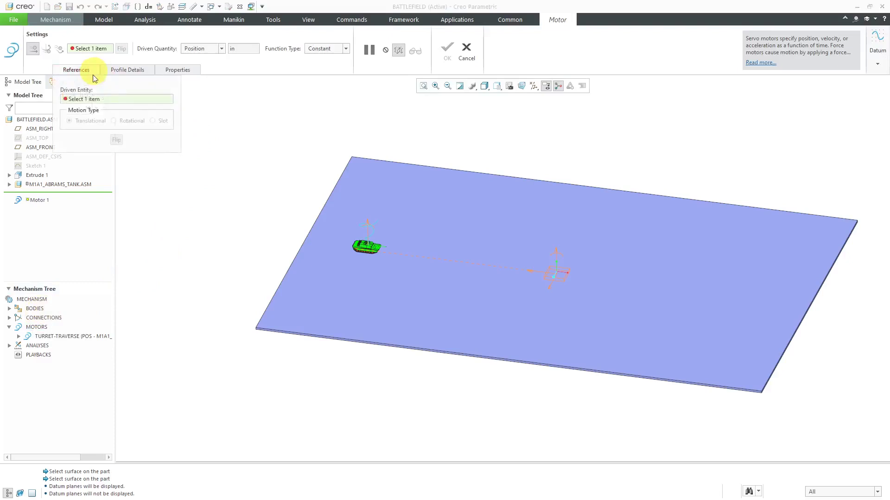
click(531, 272)
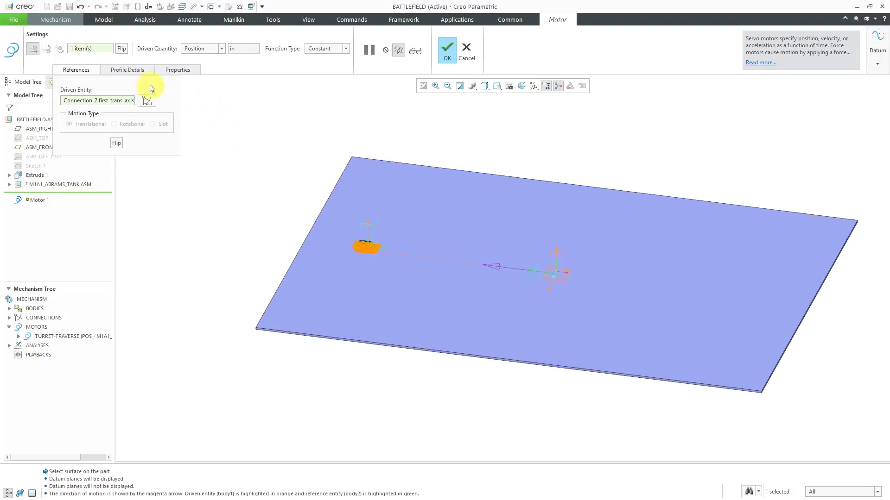
click(133, 71)
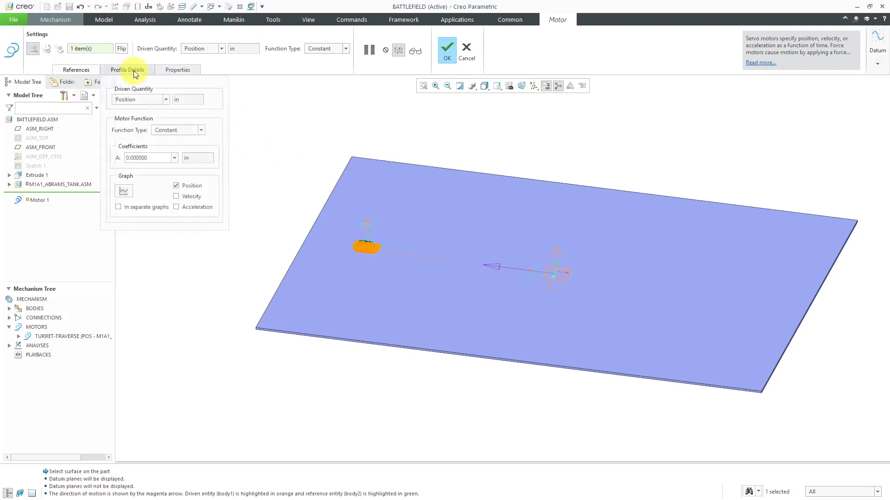
click(166, 100)
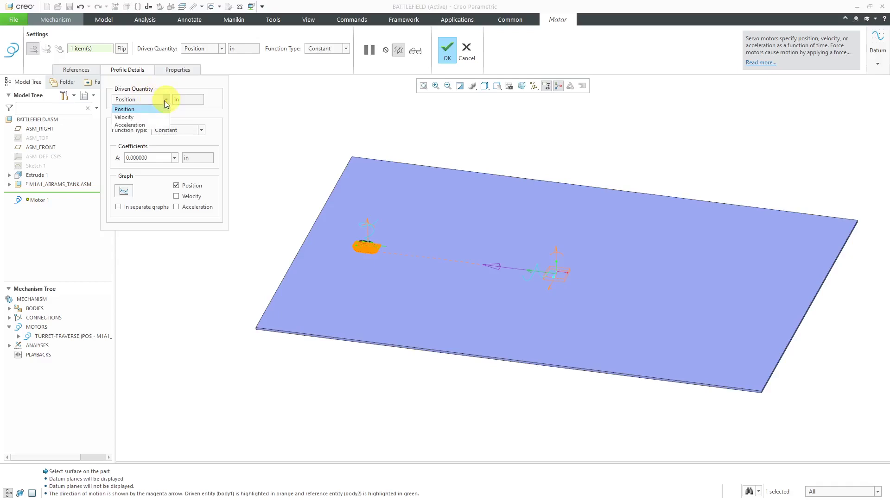
click(148, 118)
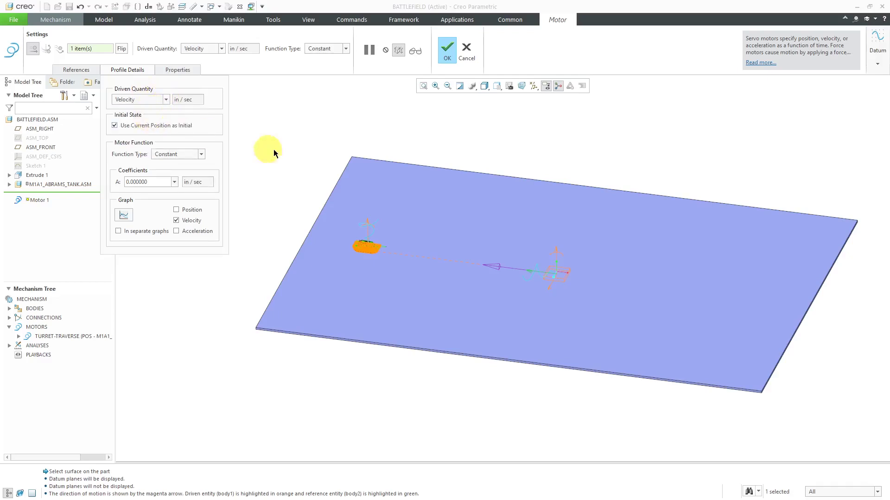
double_click(161, 183)
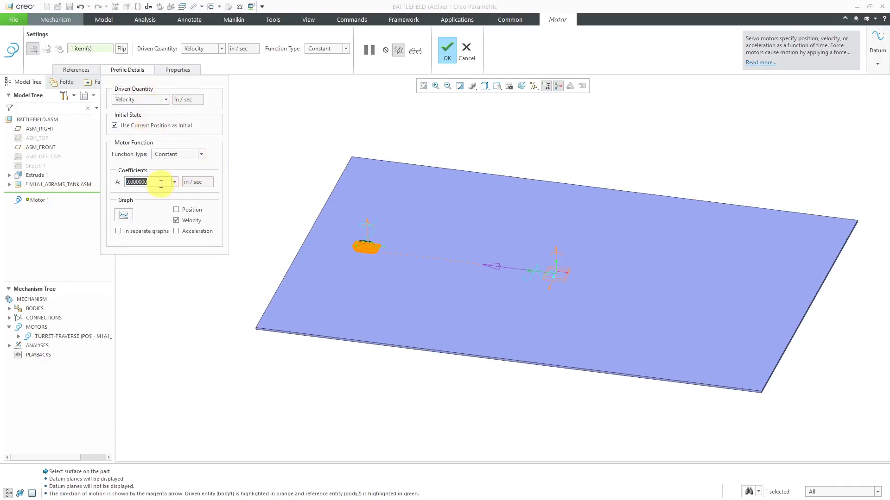
text(-200)
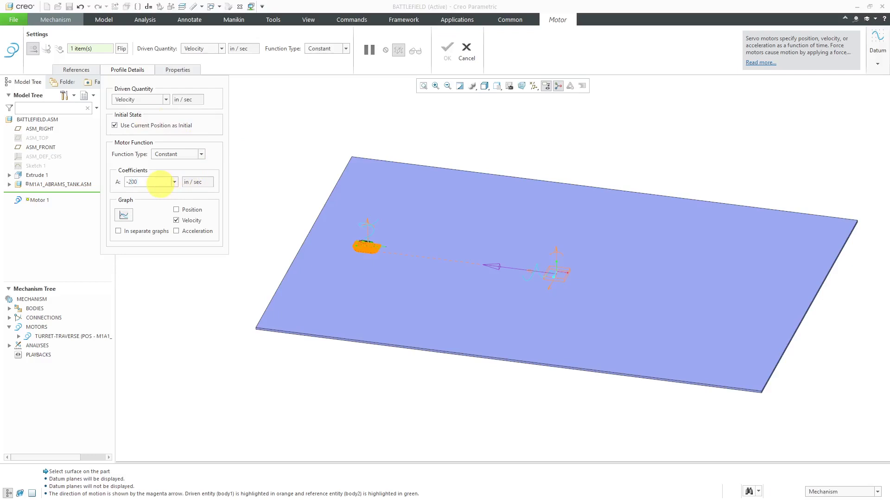
key(Return)
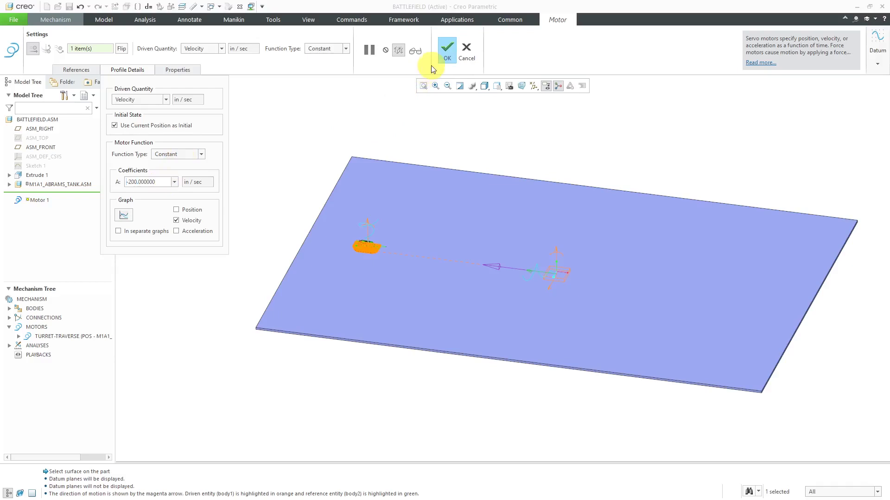
click(447, 55)
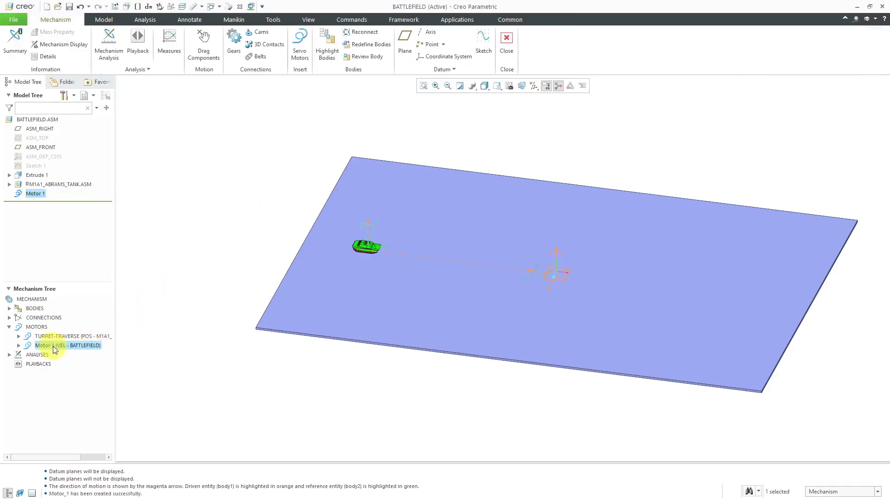
Create a new Kinematic analysis under ANALYSES with an End Time of 24
click(9, 355)
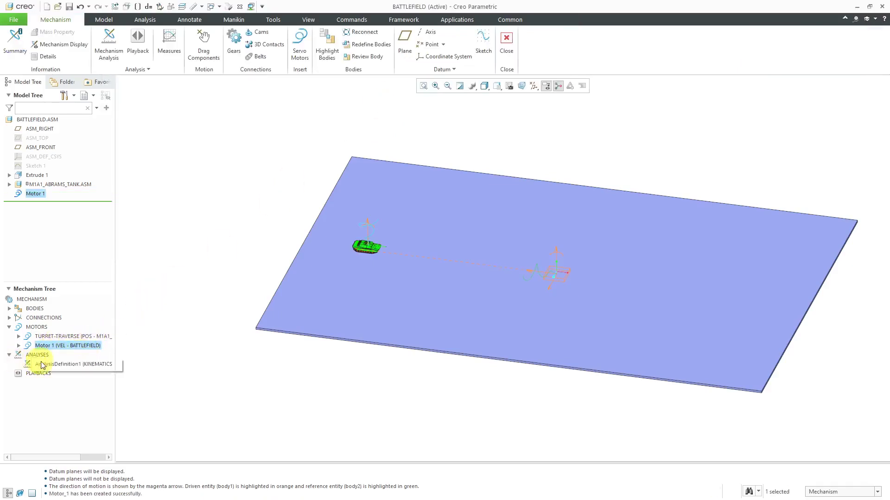
click(40, 355)
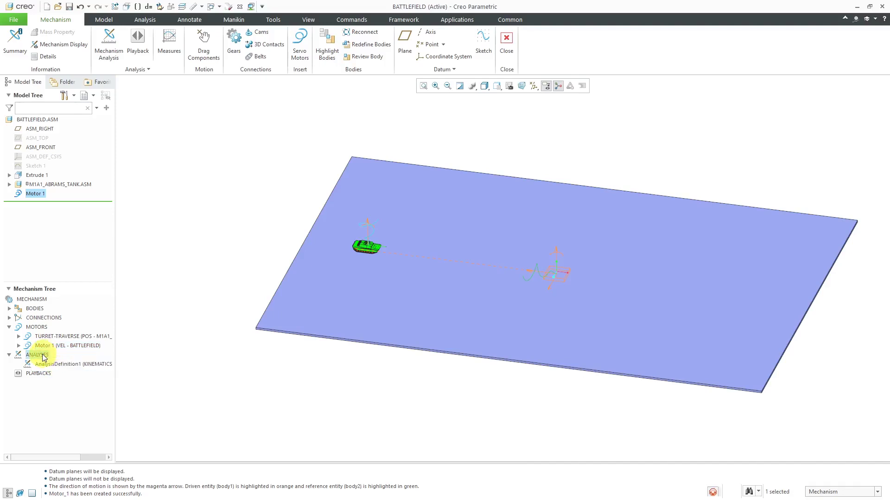
click(49, 324)
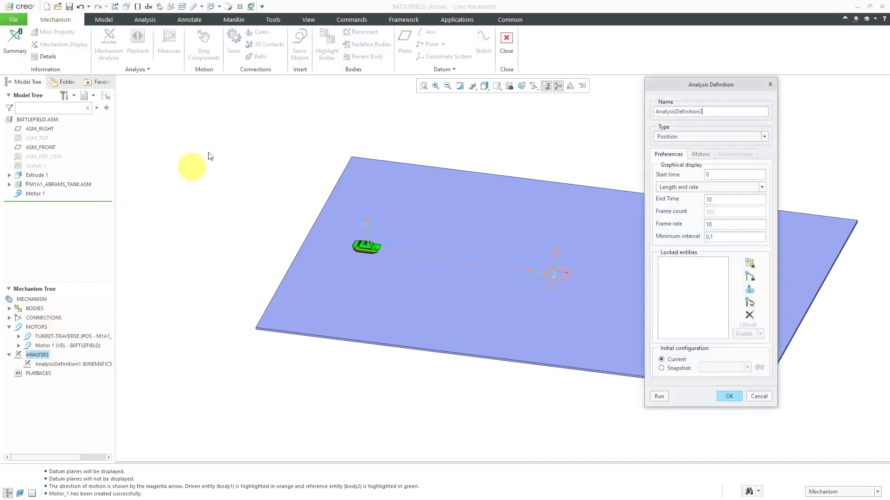
click(696, 137)
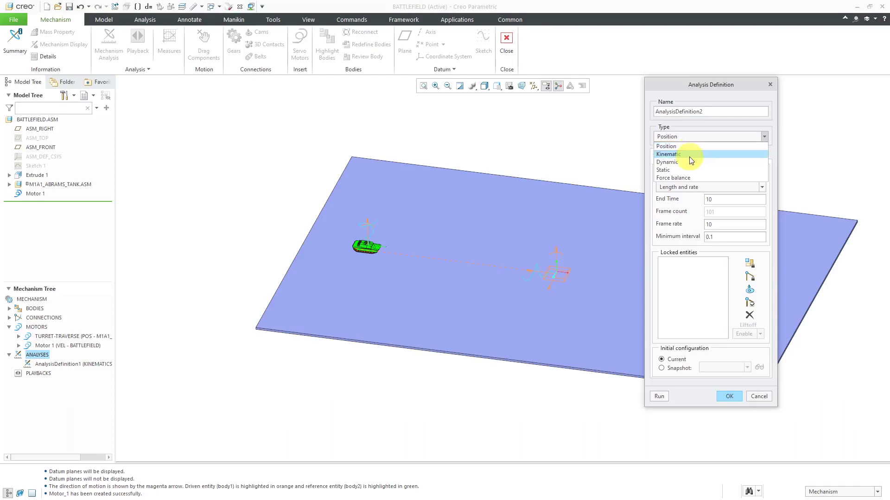
click(689, 155)
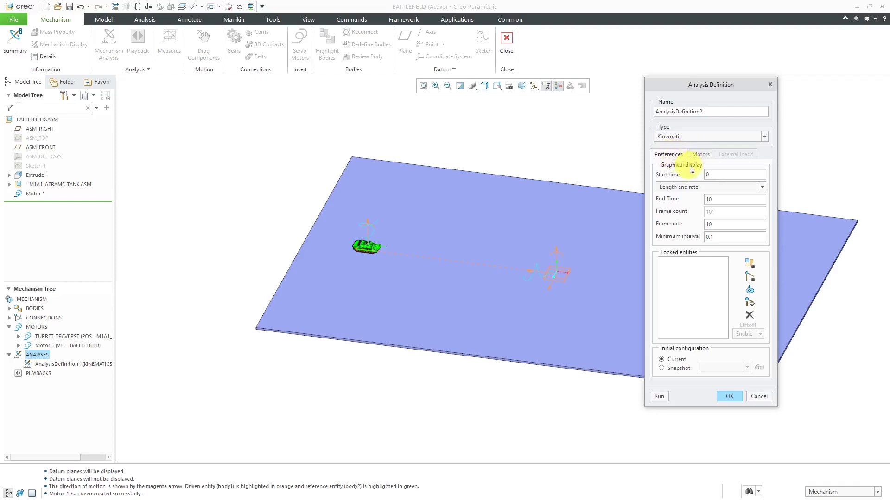
double_click(730, 201)
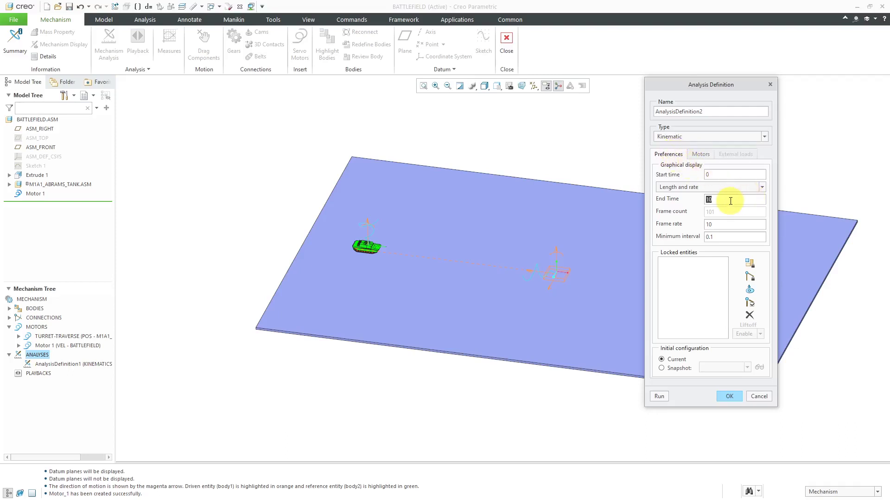
text(24)
Confirm both motors are included and set the frame rate to 20
click(701, 154)
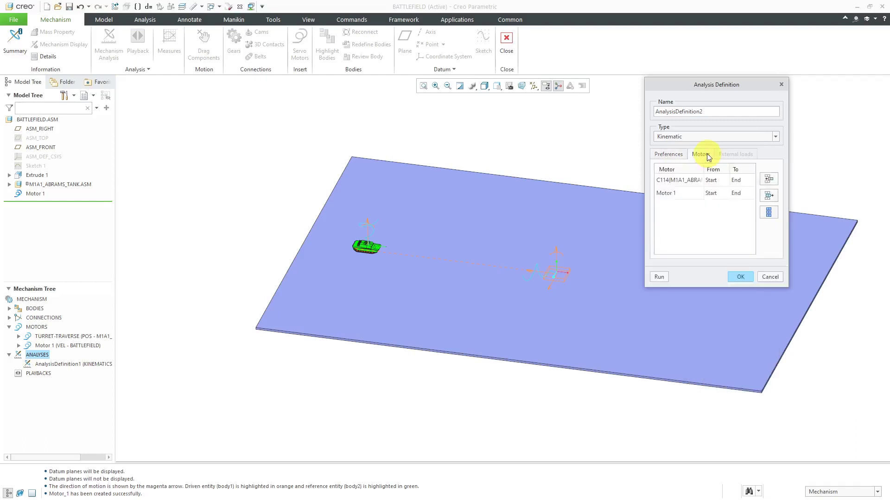
drag(645, 209, 532, 212)
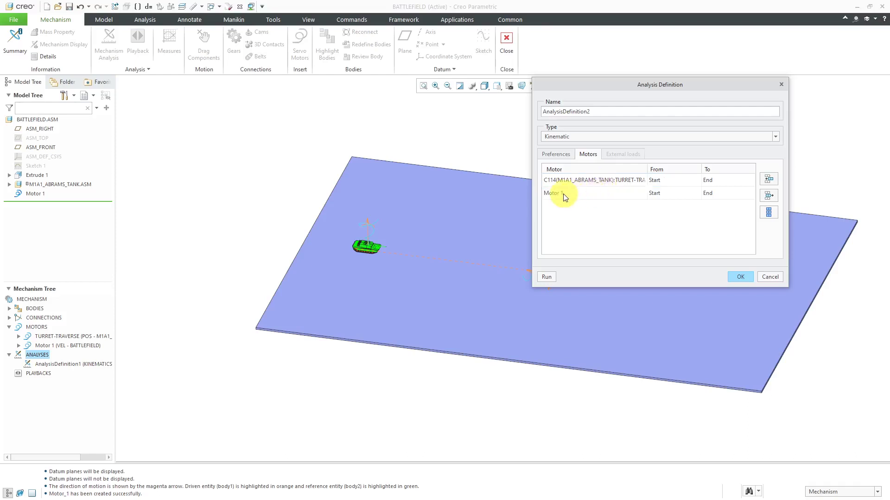
click(562, 155)
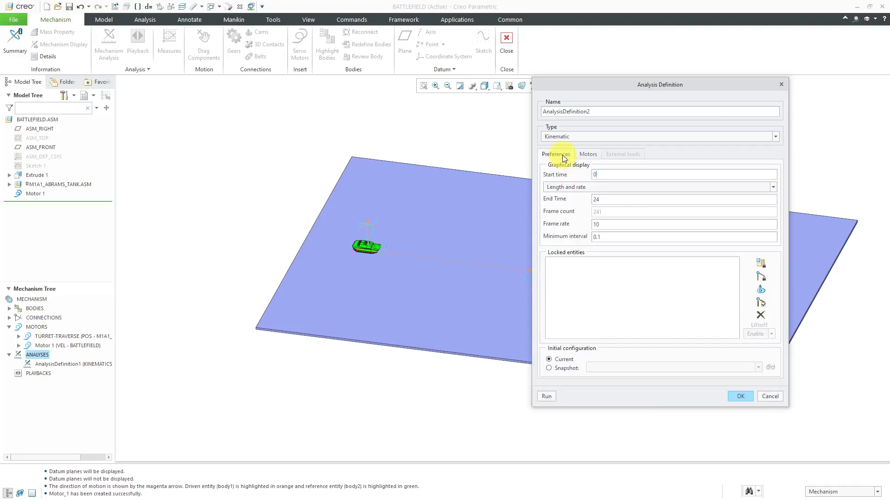
double_click(620, 224)
text(20)
Run the AnalysisDefinition2 kinematic analysis to drive the tank over the battlefield plate
drag(697, 84, 792, 53)
scroll(288, 193, up, 2)
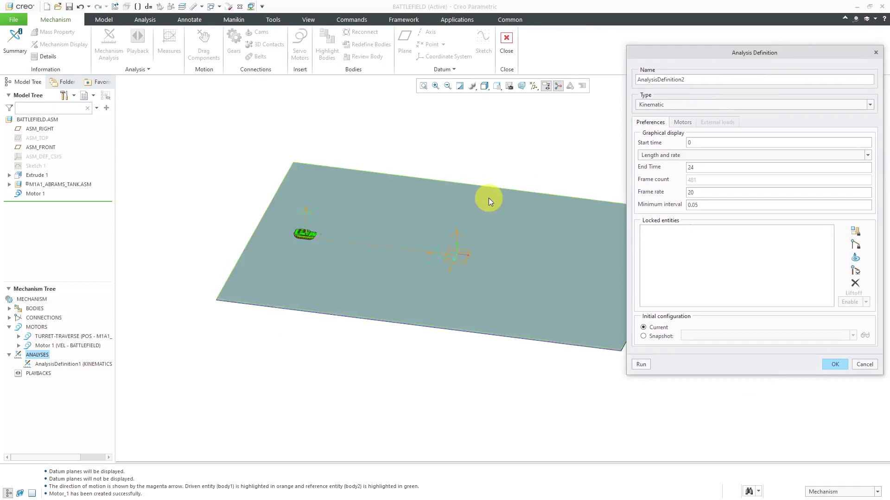
scroll(408, 194, up, 2)
click(641, 365)
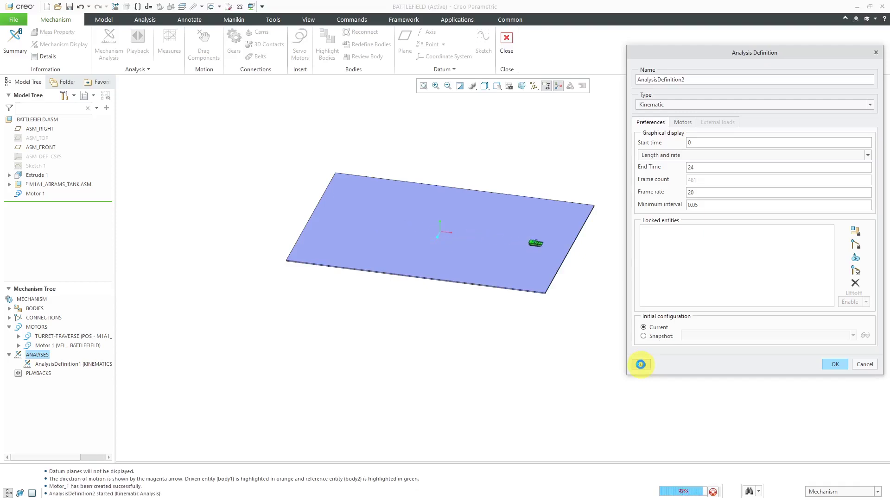
Save the analysis definition and start playback of AnalysisDefinition2 from PLAYBACKS
click(832, 365)
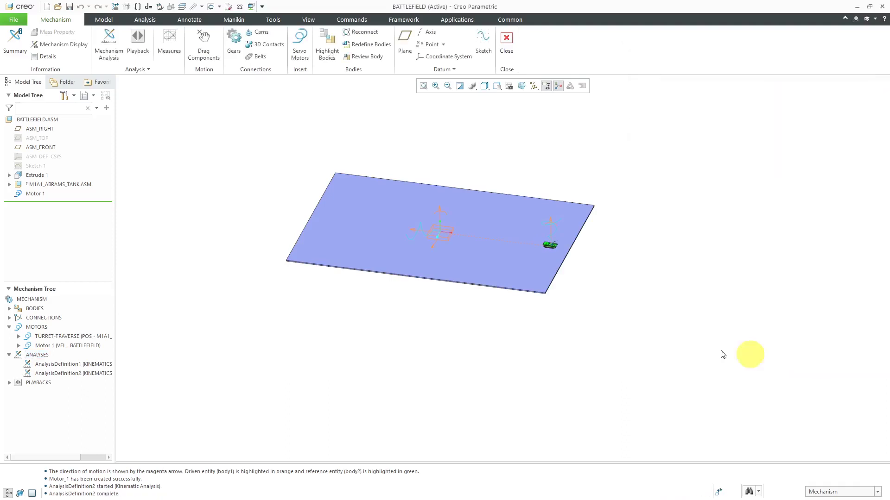
scroll(421, 230, up, 4)
scroll(424, 230, up, 2)
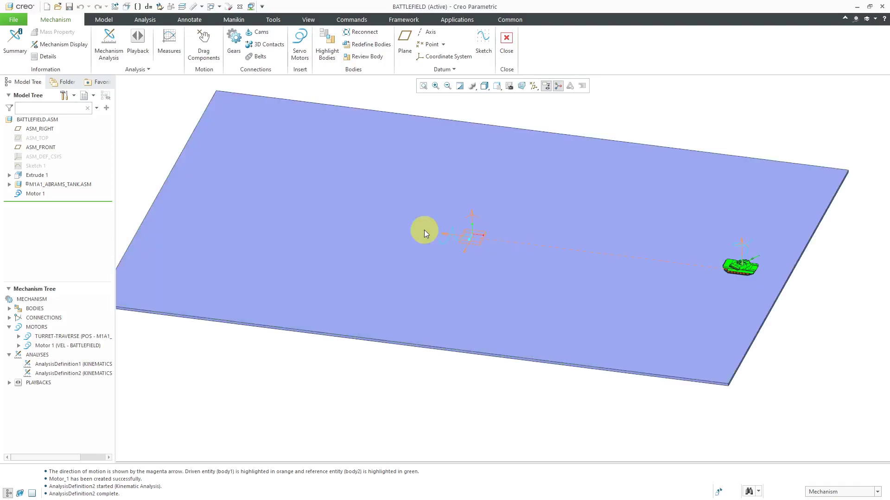
click(9, 382)
click(52, 392)
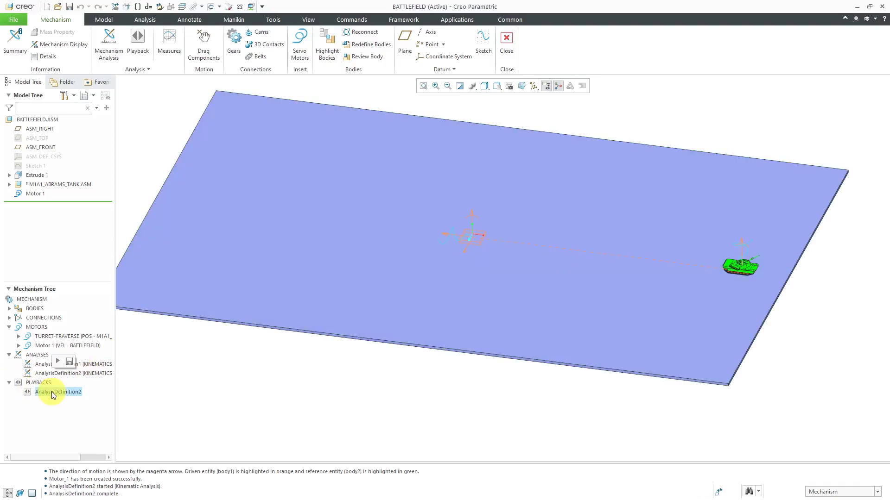
click(59, 363)
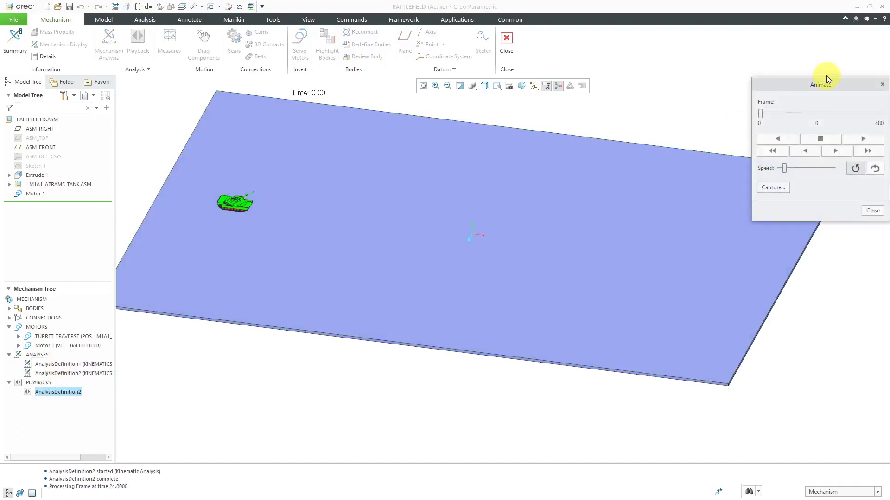
Raise the Animate playback speed slightly and play the tank rolling across the plate
drag(826, 77, 776, 56)
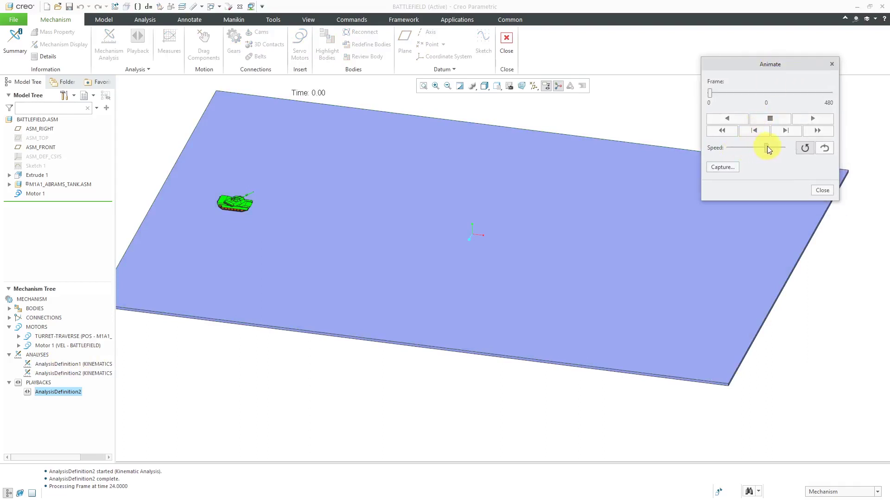
drag(767, 146, 770, 147)
click(811, 118)
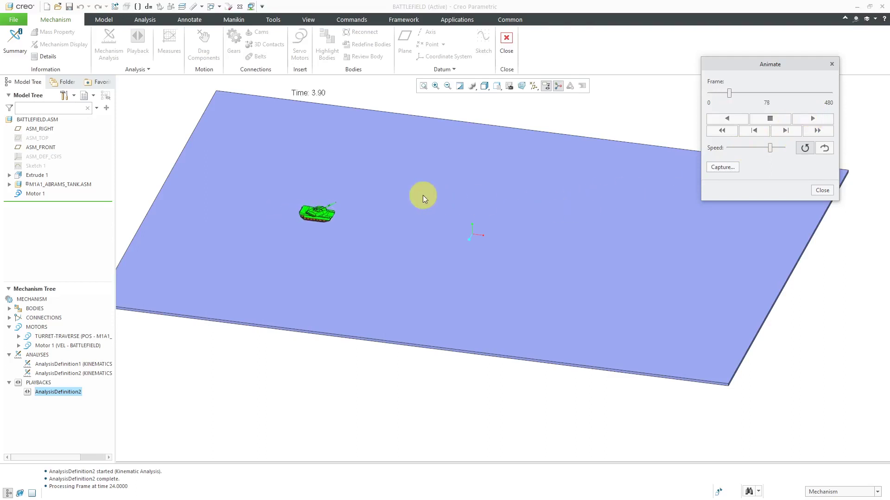
scroll(422, 195, up, 2)
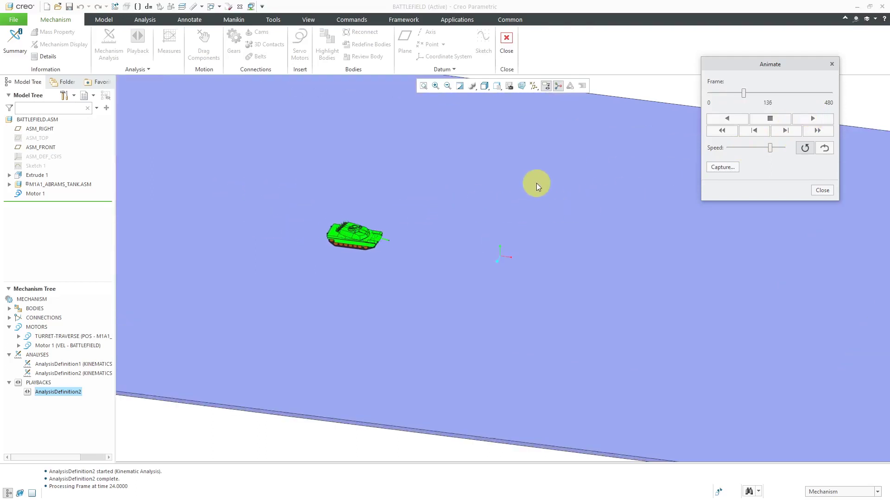